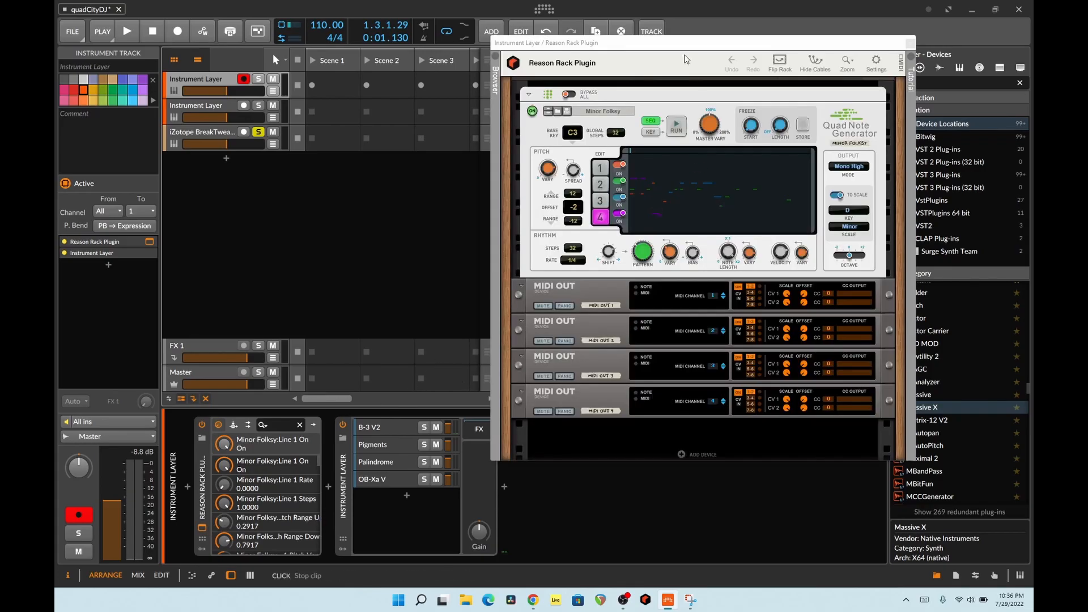
- Review the settings of lines 1 to 4 in the Quad Note Generator and the CV cabling on the rear of the rack
drag(679, 47, 473, 54)
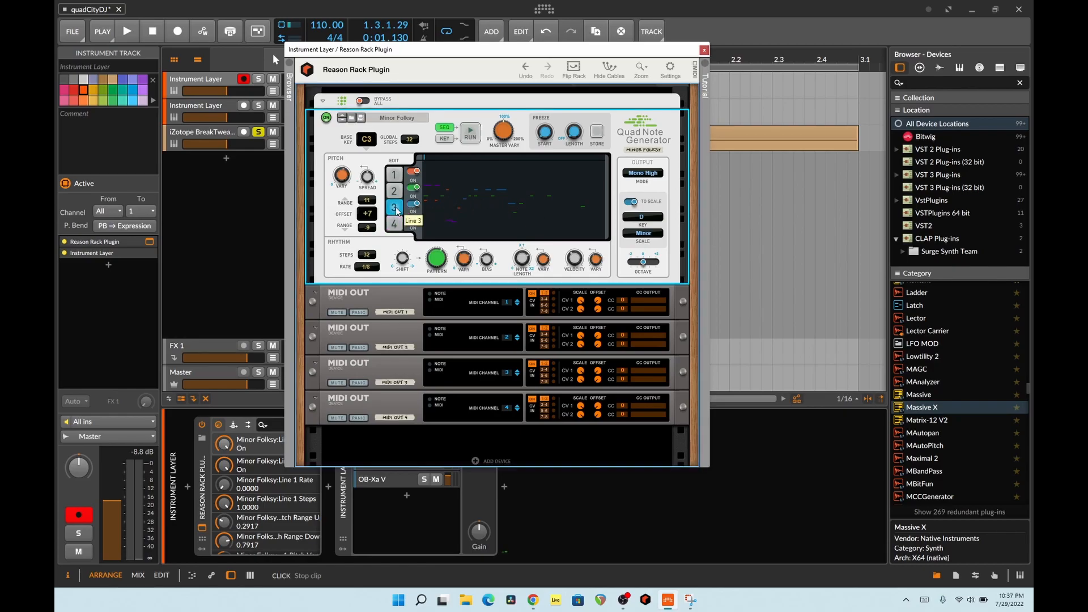
click(395, 176)
click(394, 194)
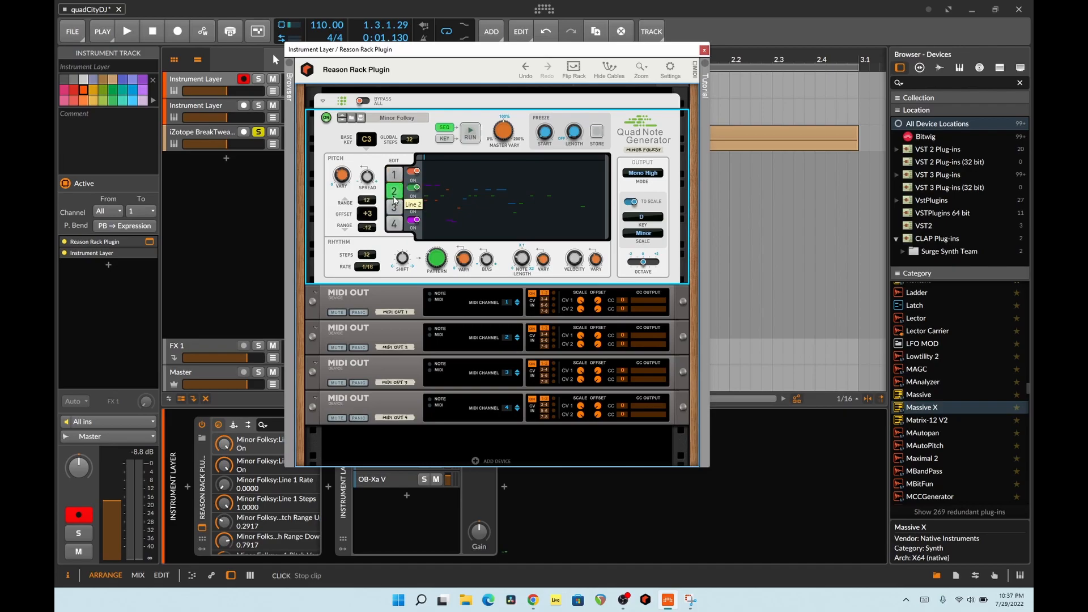
click(393, 205)
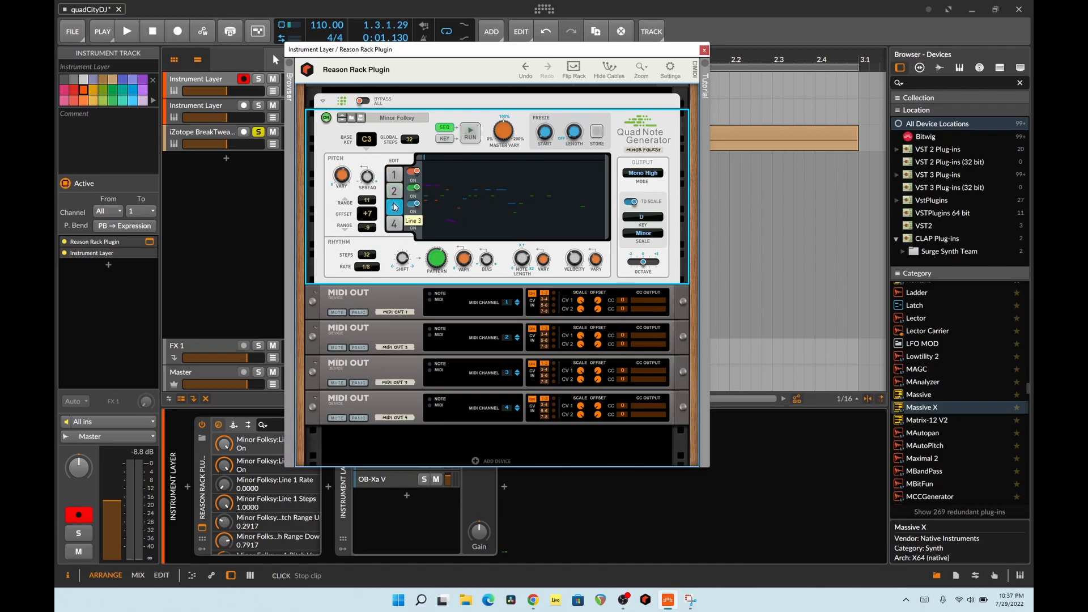
click(394, 222)
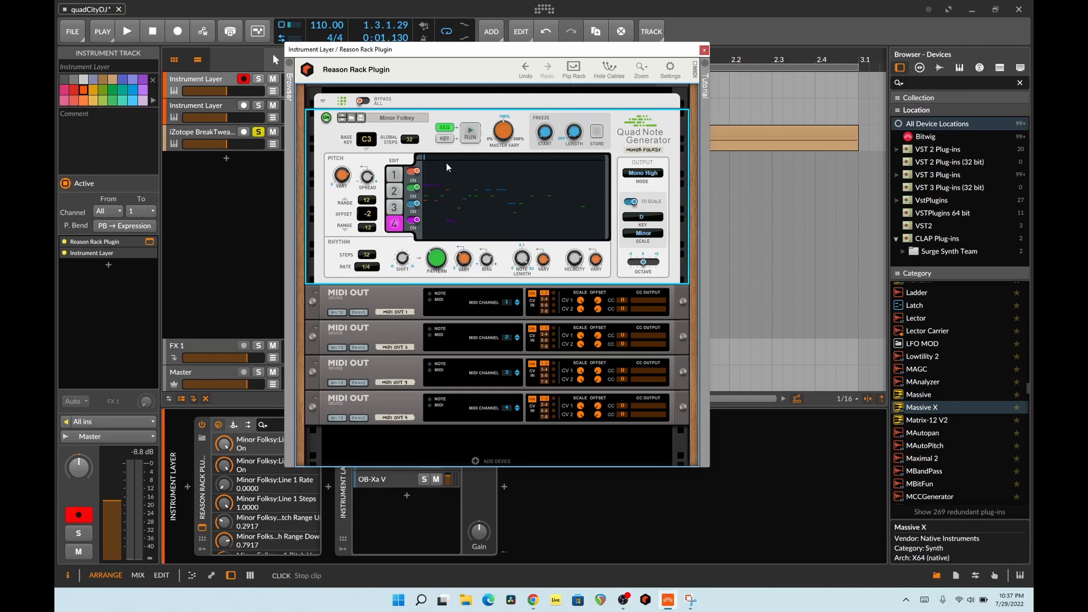
key(Tab)
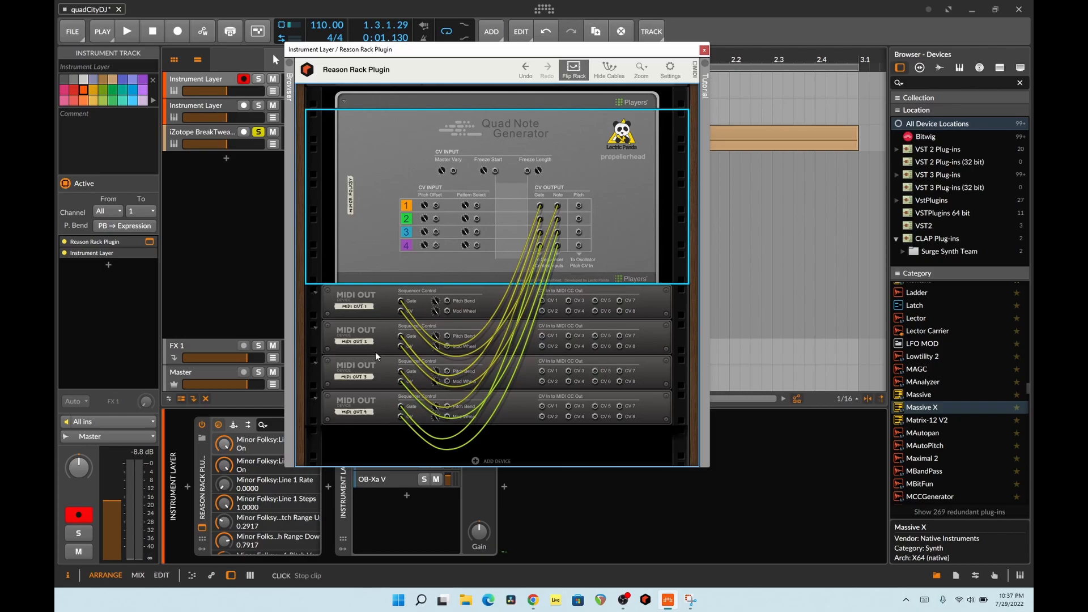
key(Tab)
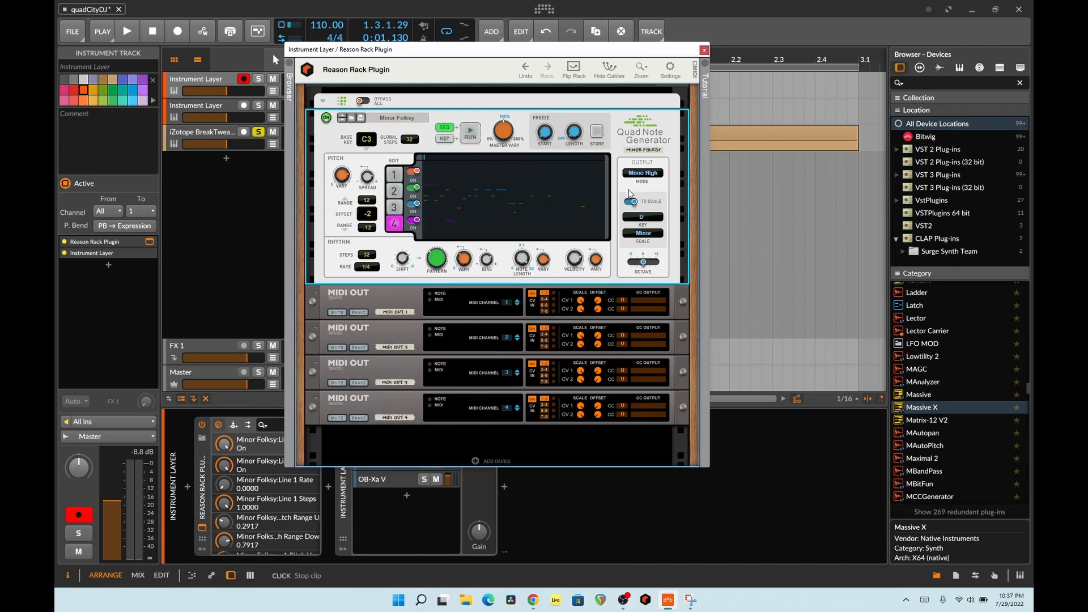
- Move the Reason Rack window clear of the device chain and select the Instrument Layer container device
drag(607, 50, 858, 36)
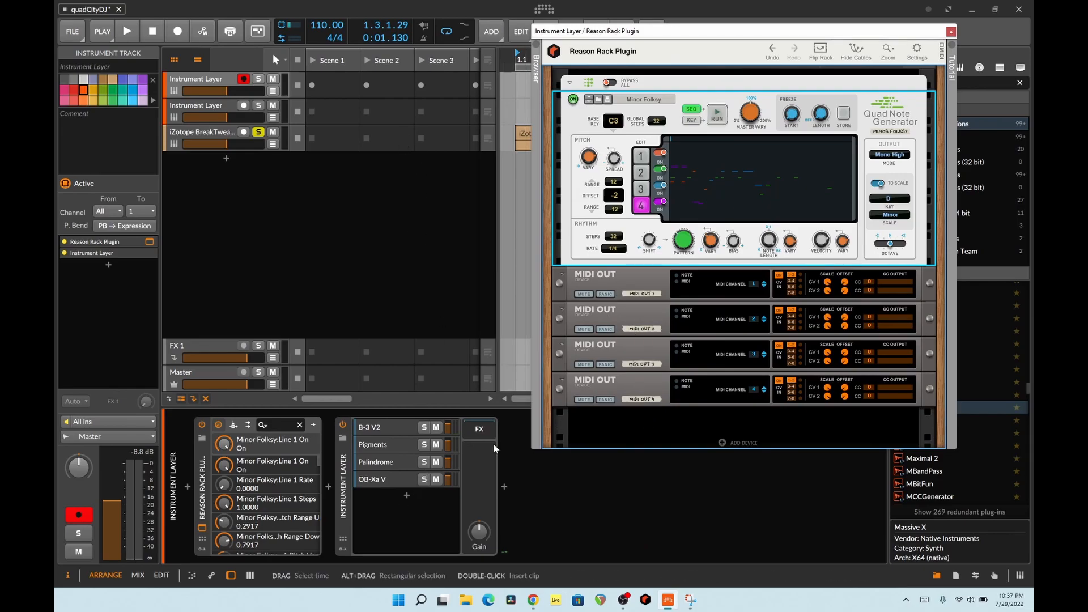
click(346, 493)
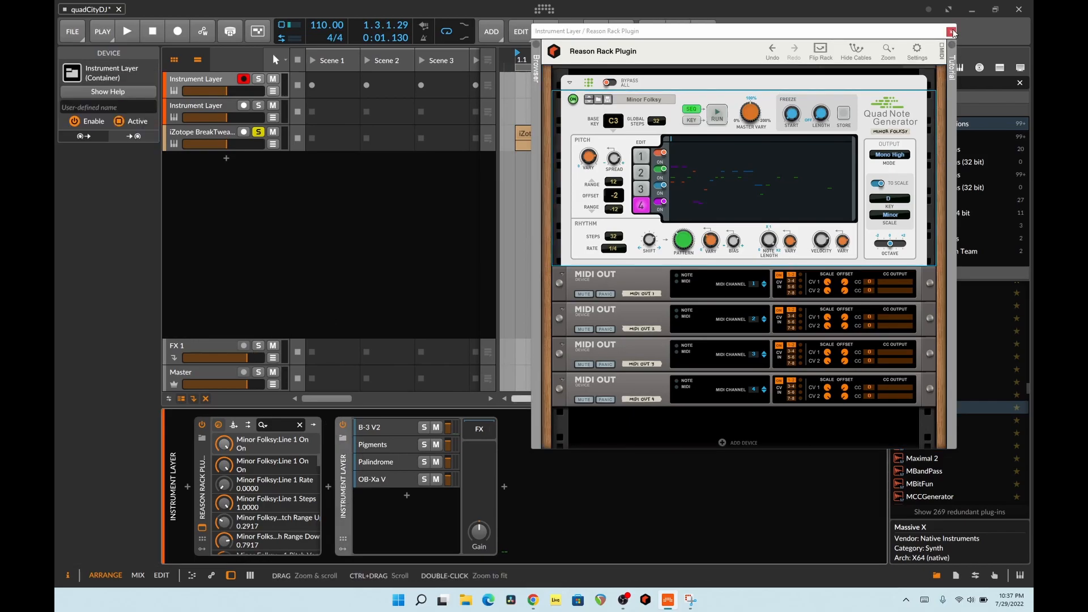
drag(913, 31, 986, 27)
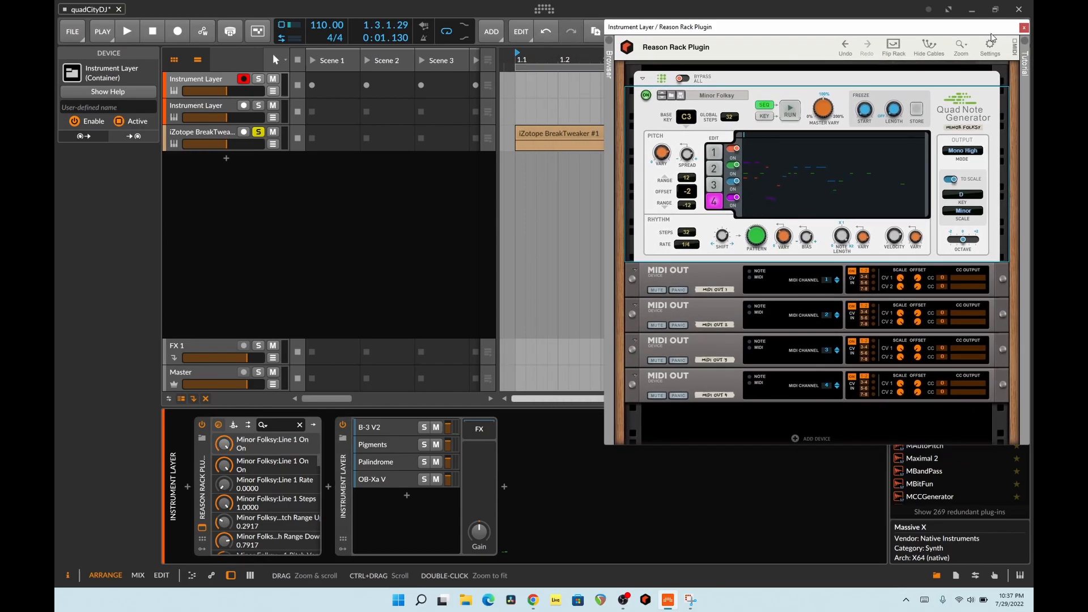
- Inspect the B-3 V2 and Pigments layers and their plug-in windows, closing each window after viewing
click(373, 429)
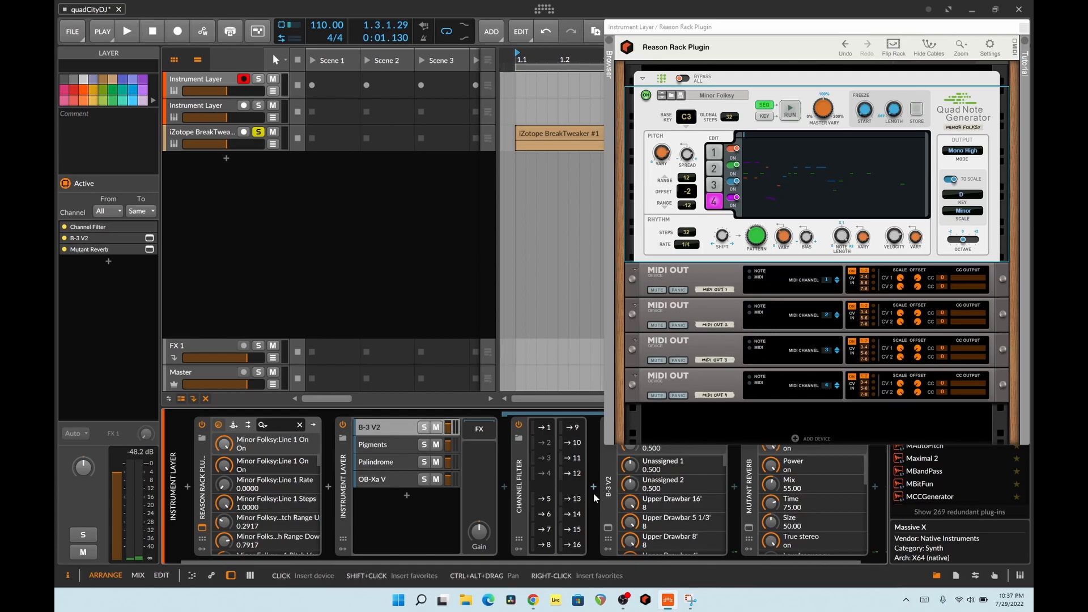
click(608, 527)
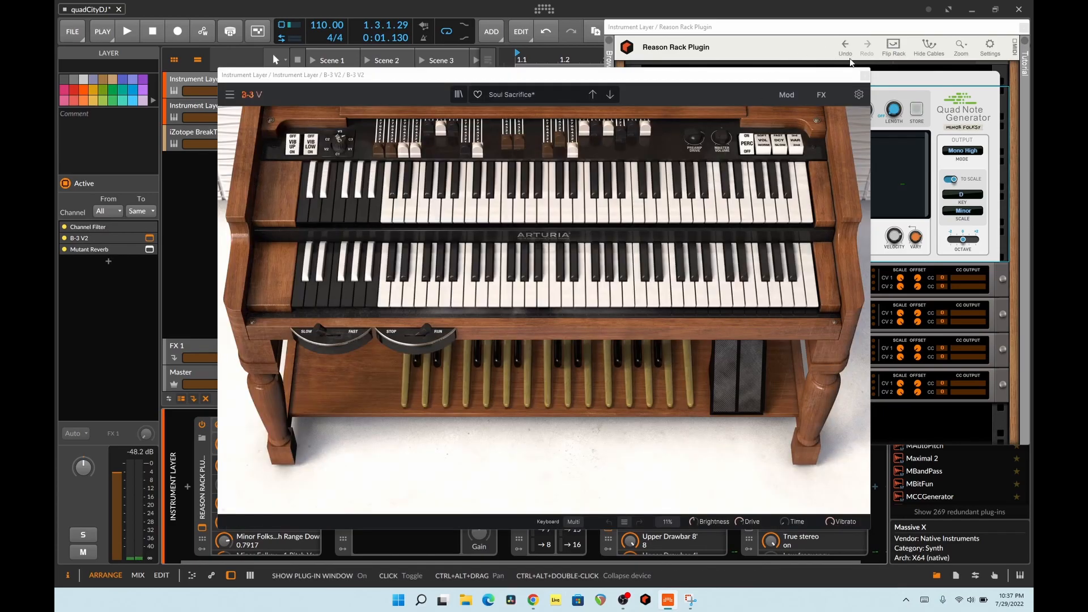
click(864, 76)
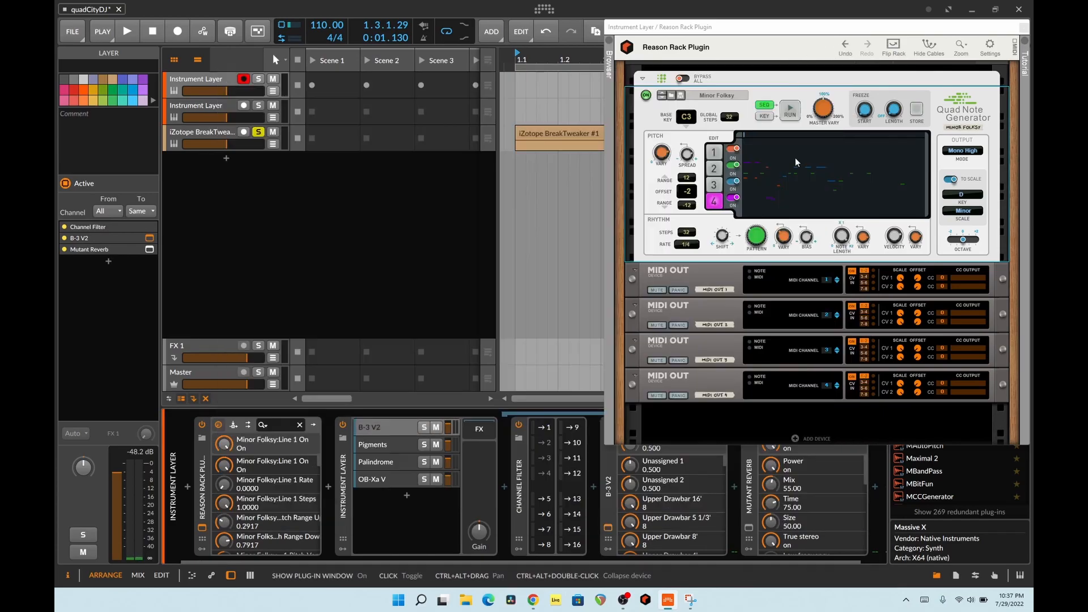
click(375, 444)
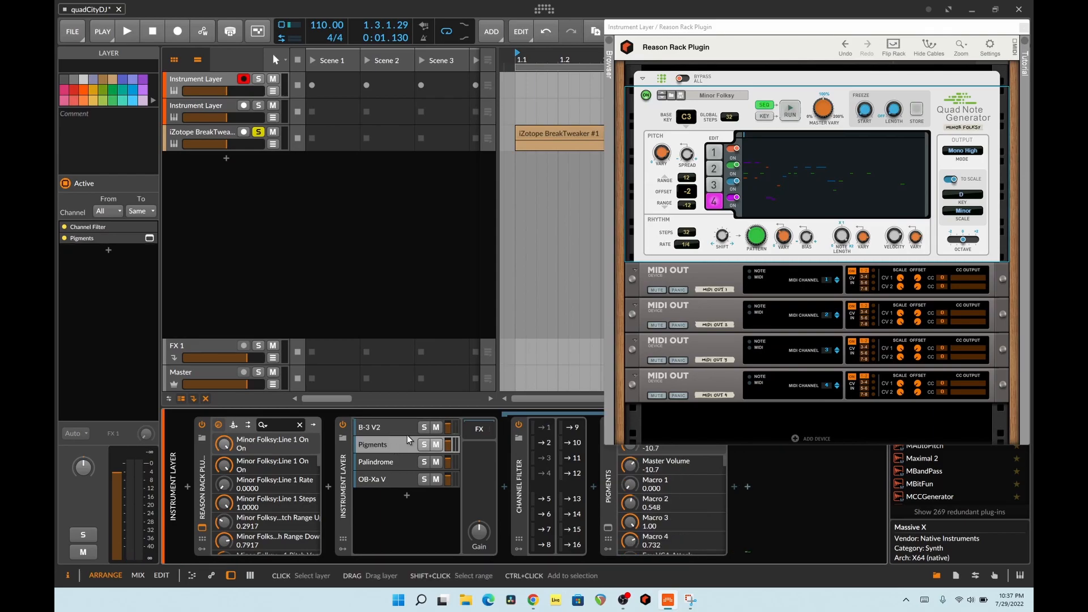
click(608, 526)
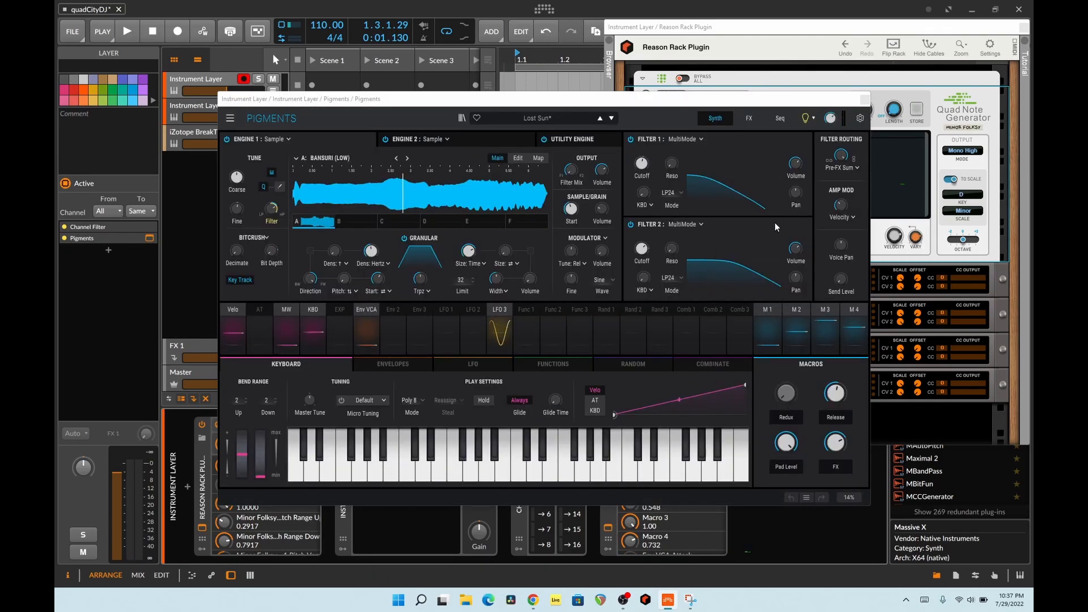
click(864, 99)
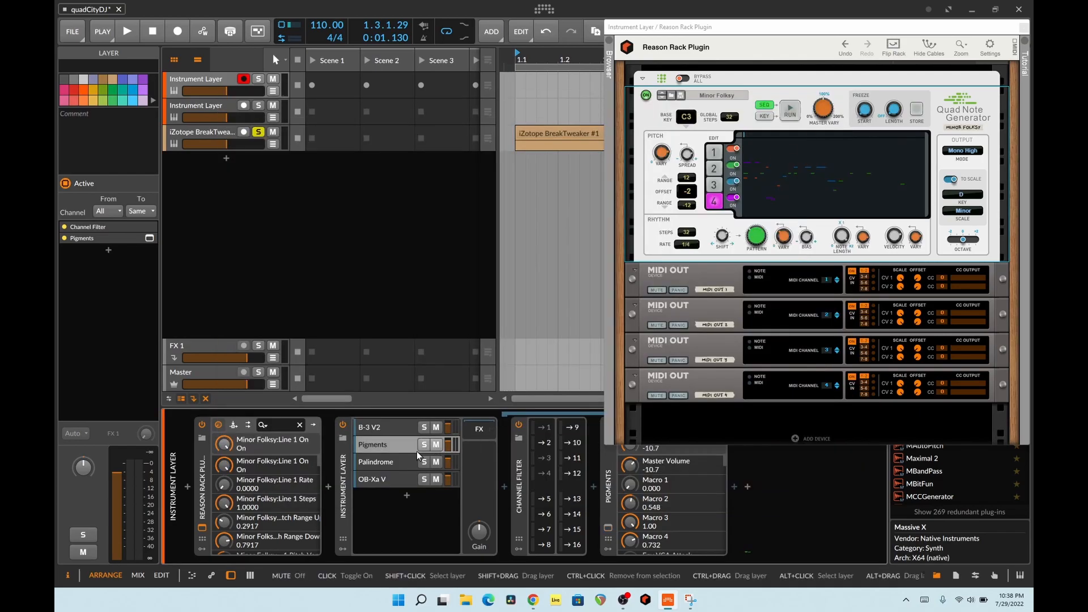
- Inspect the Palindrome and OB-Xa V layers and their plug-in windows, closing each window after viewing
click(397, 462)
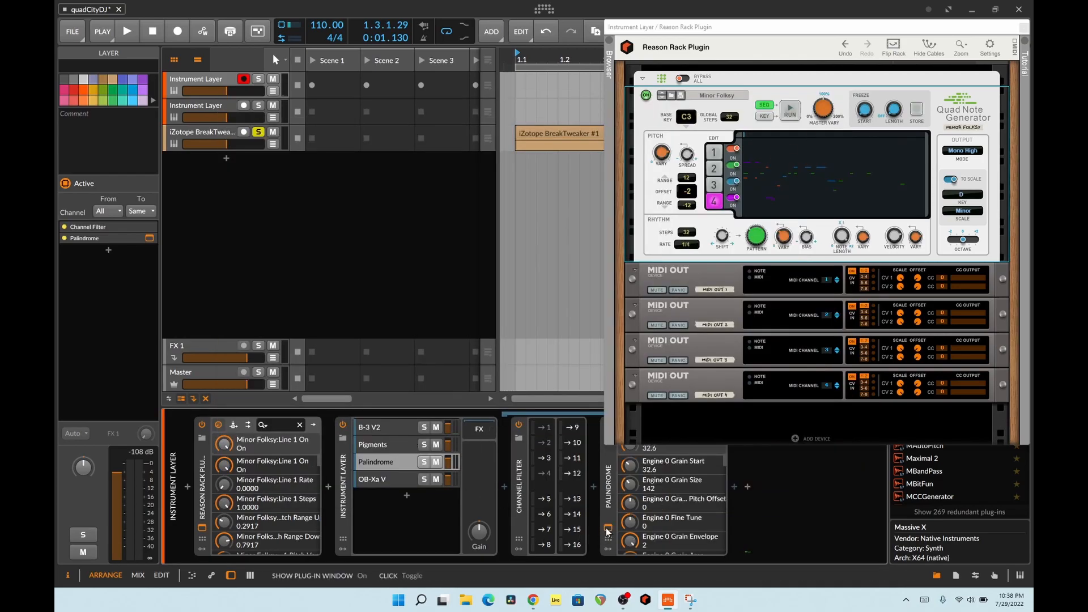
click(608, 529)
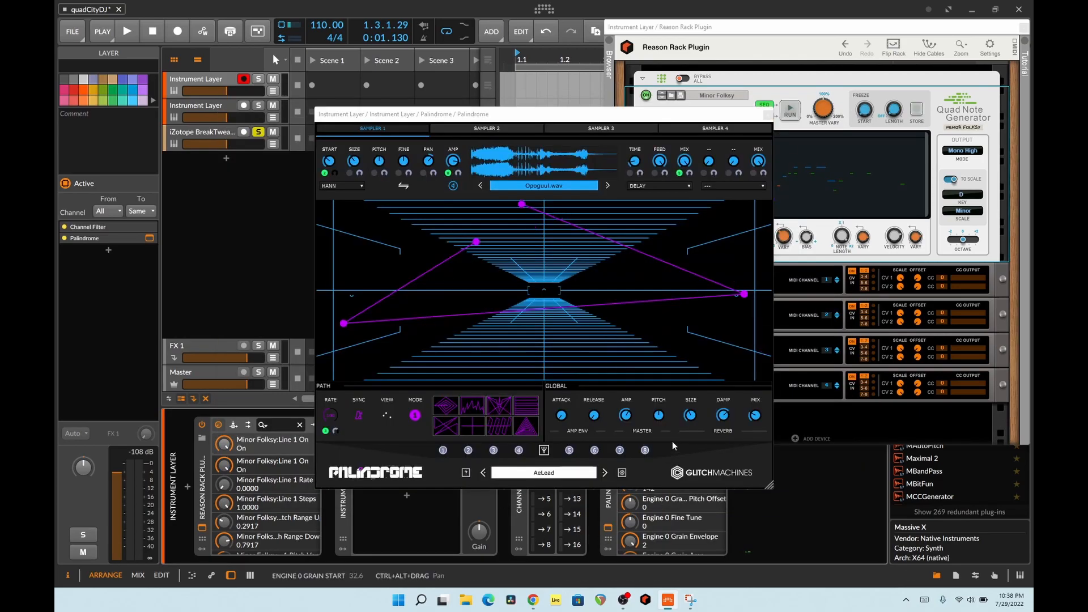
click(767, 116)
click(392, 481)
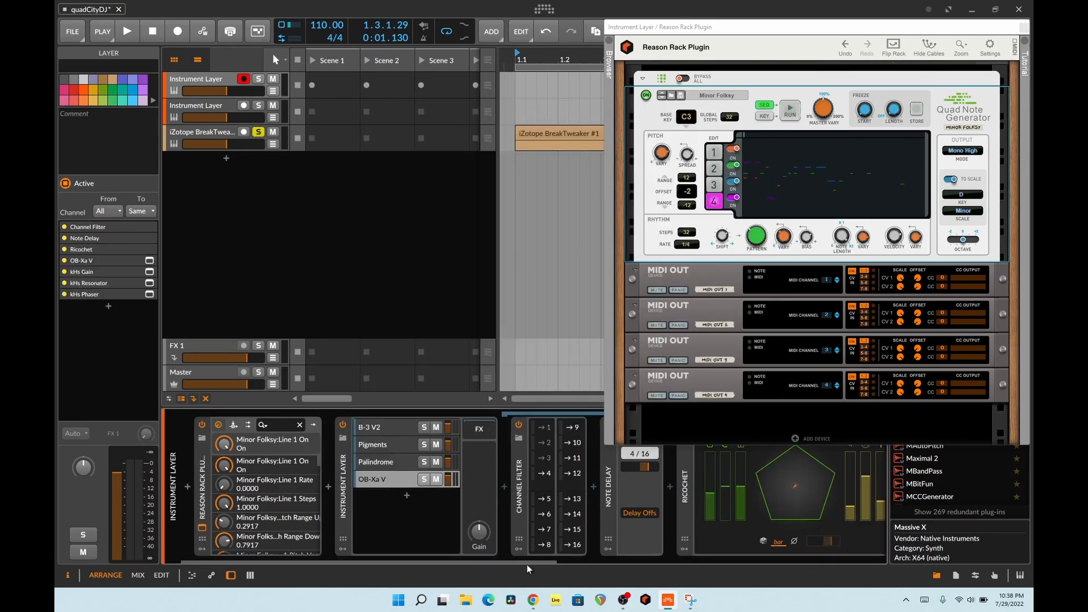
drag(550, 561, 723, 564)
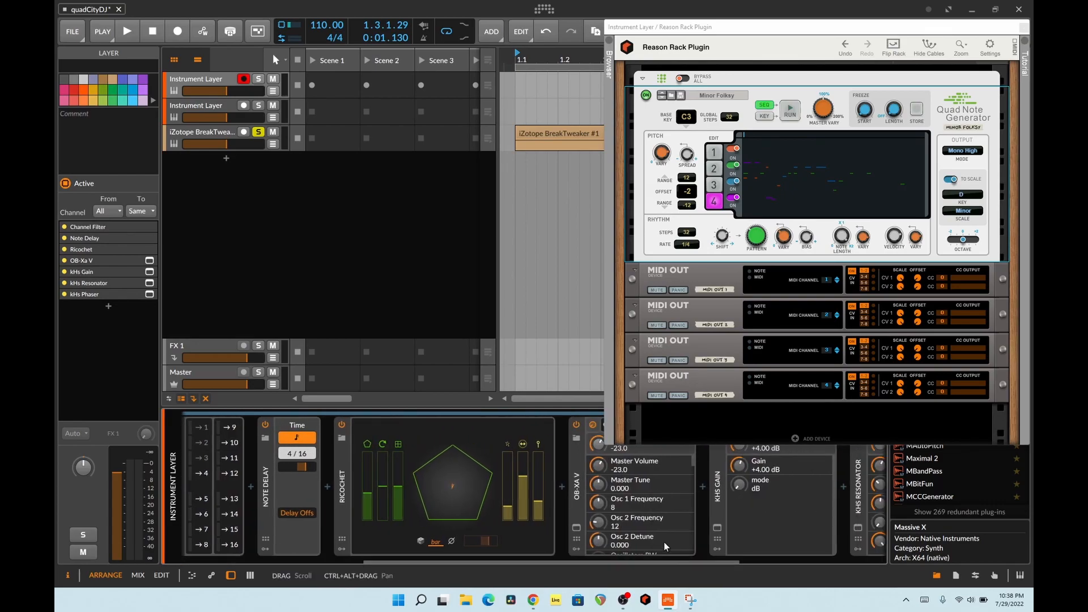
click(576, 527)
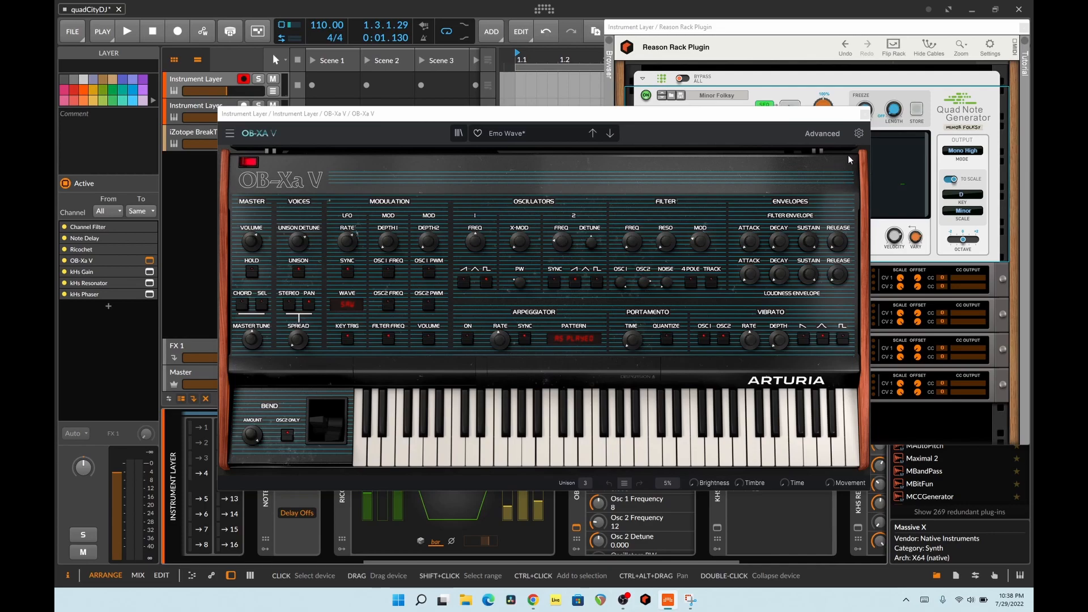
click(865, 114)
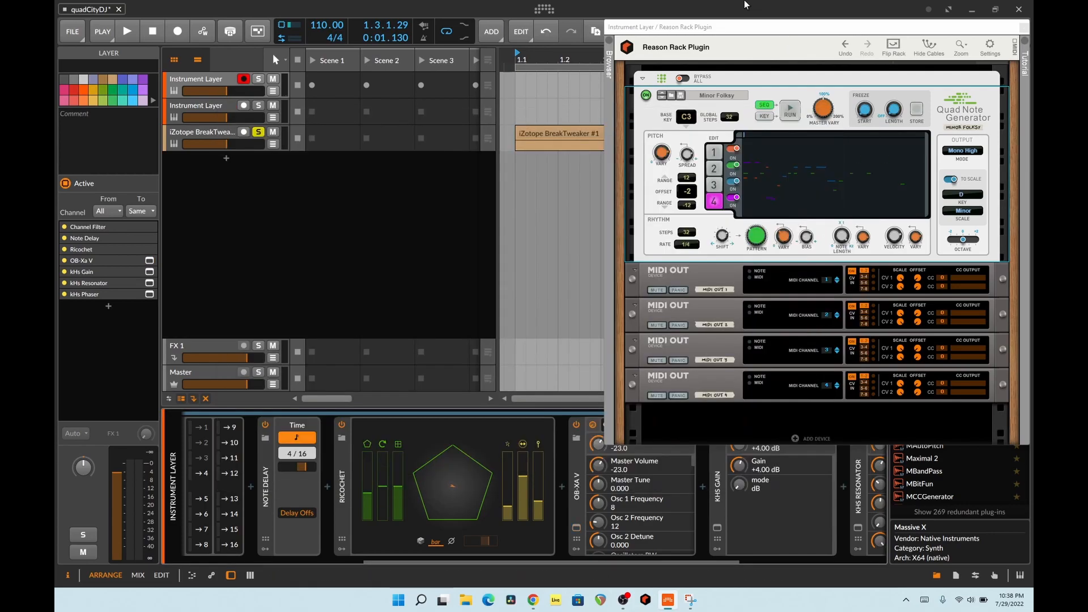
- Solo the record-armed Instrument Layer track, unsolo the iZotope BreakTweaker track, and audition the Minor Folksy patch before stopping playback
click(258, 79)
key(space)
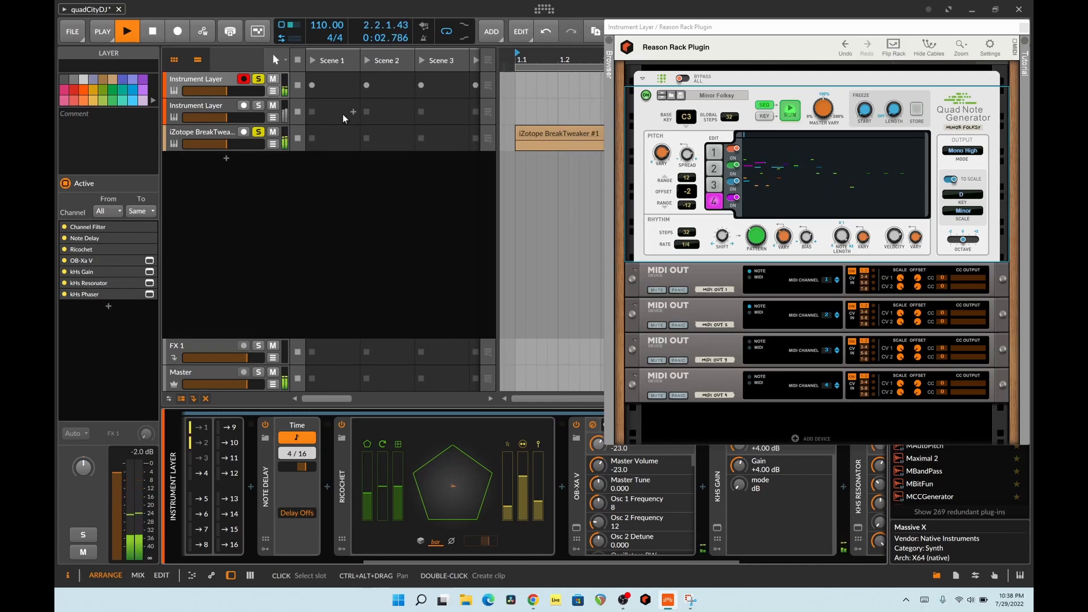
drag(493, 563, 310, 556)
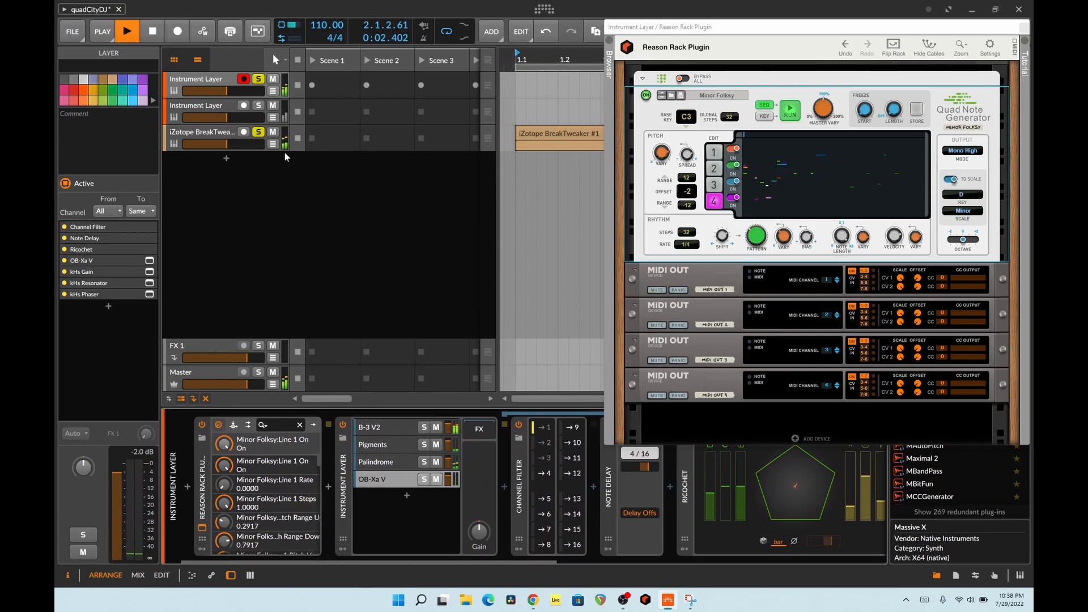
click(259, 132)
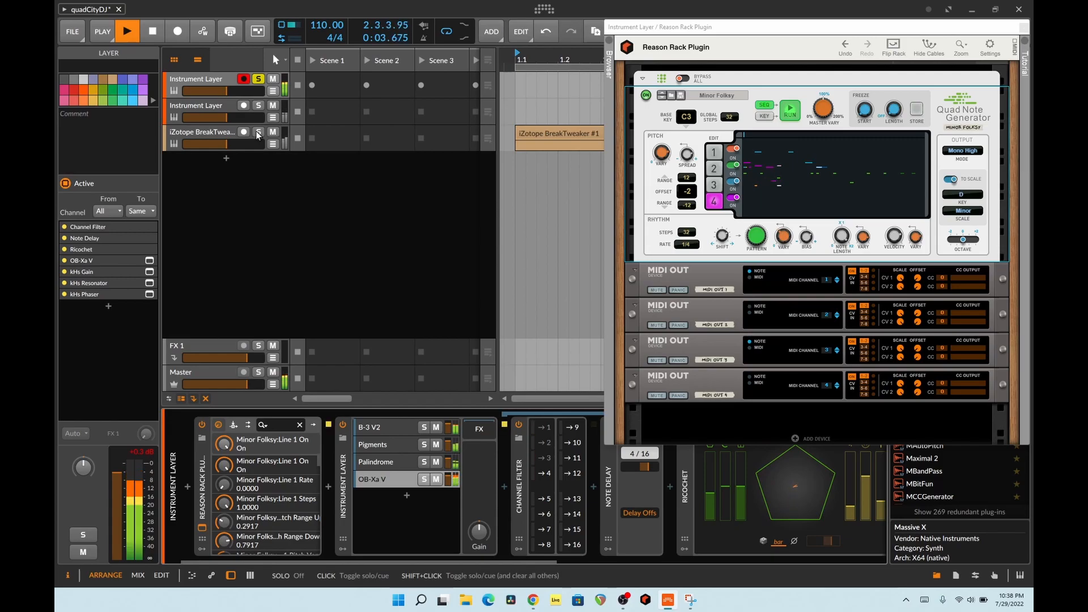
key(space)
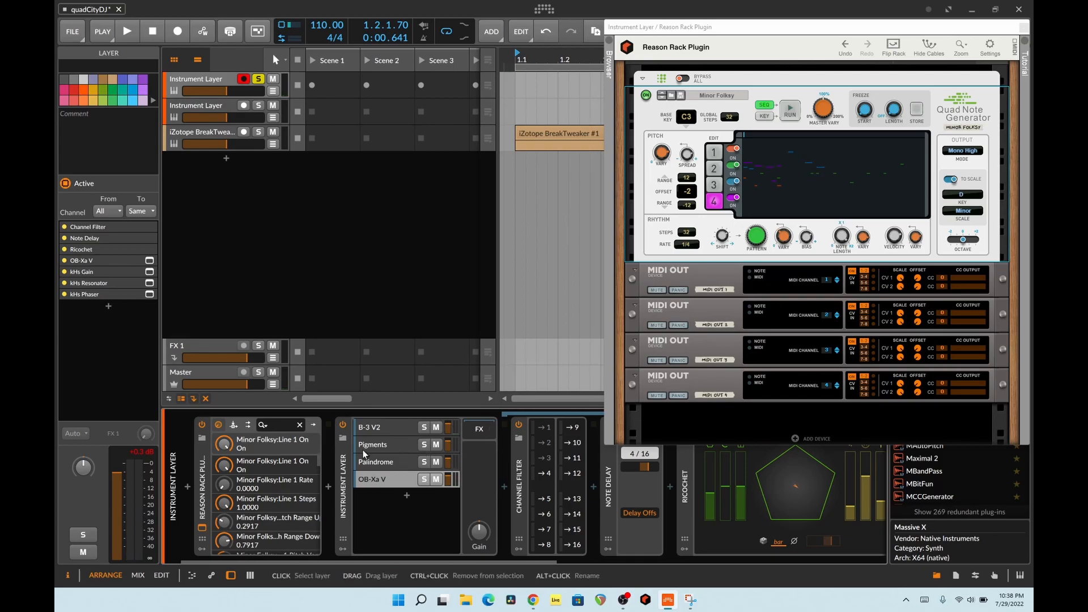
key(space)
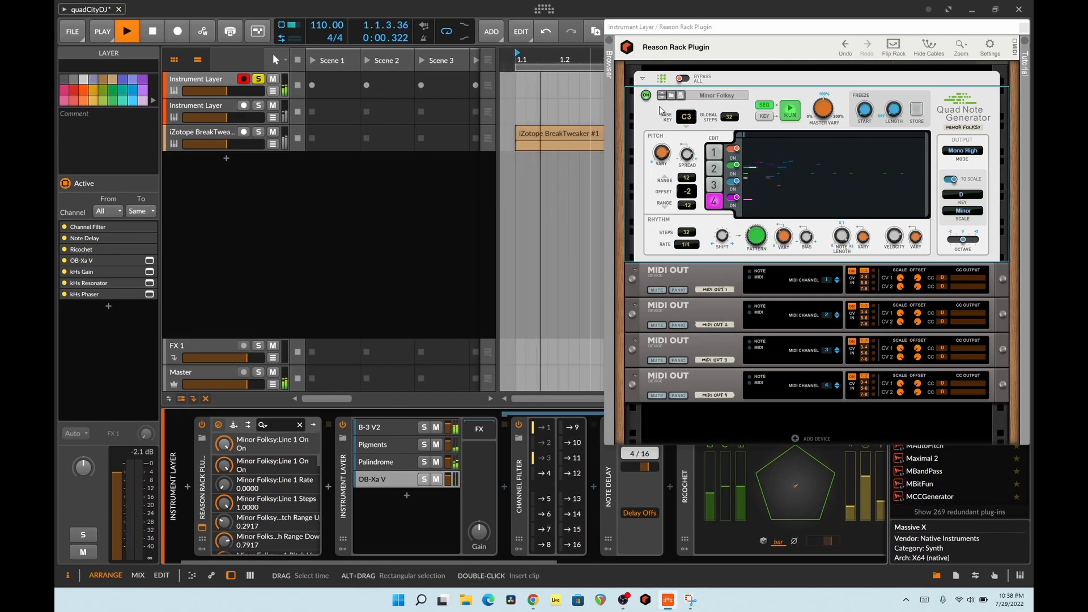
key(space)
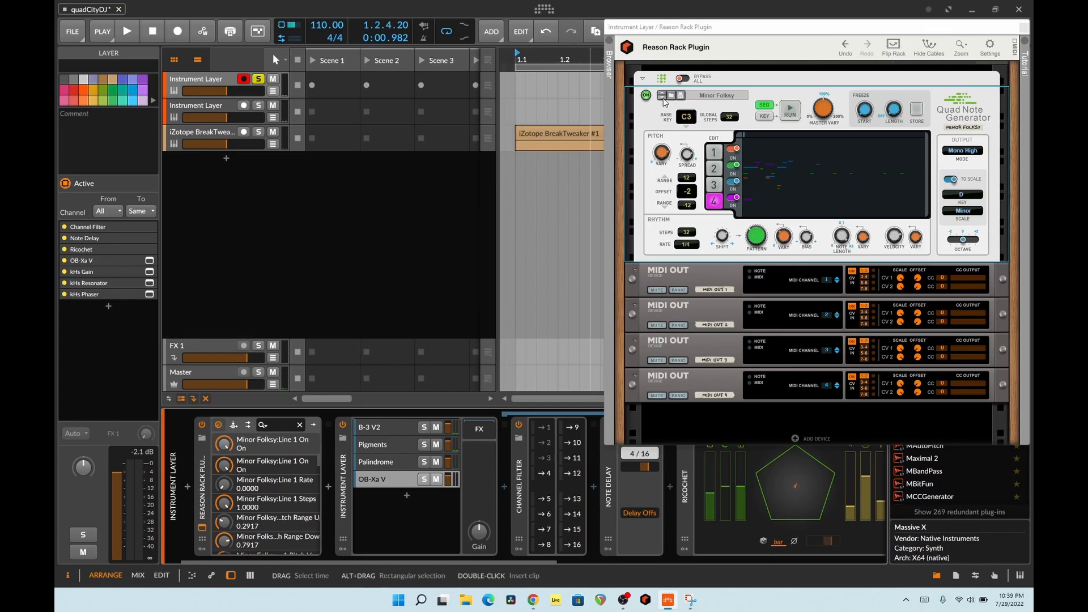
- Load the Pre Scaled patch in the Quad Note Generator and run the generator during project playback
click(662, 97)
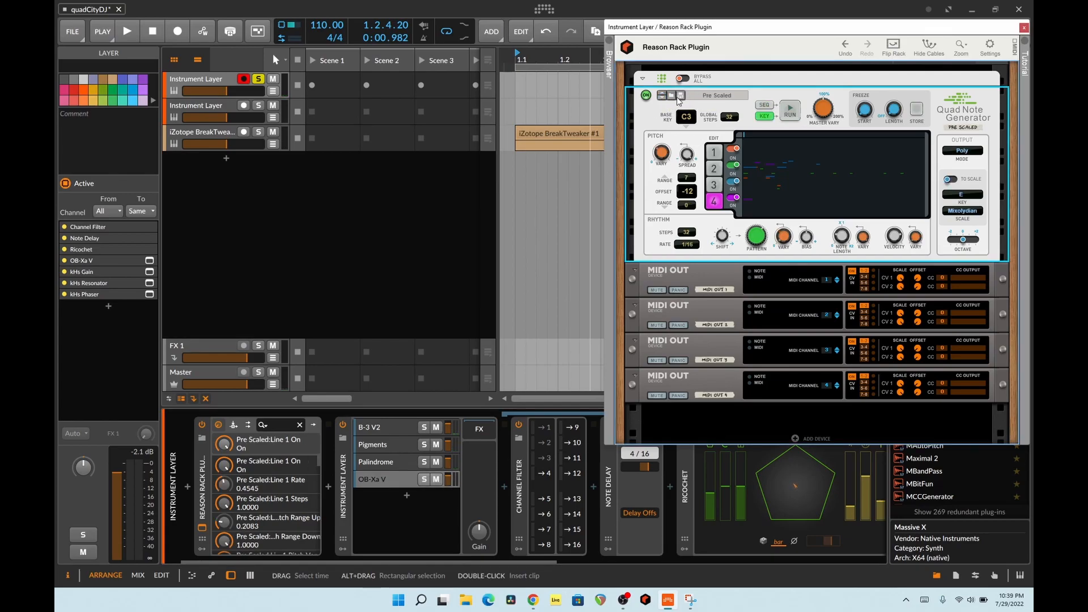
click(382, 224)
key(space)
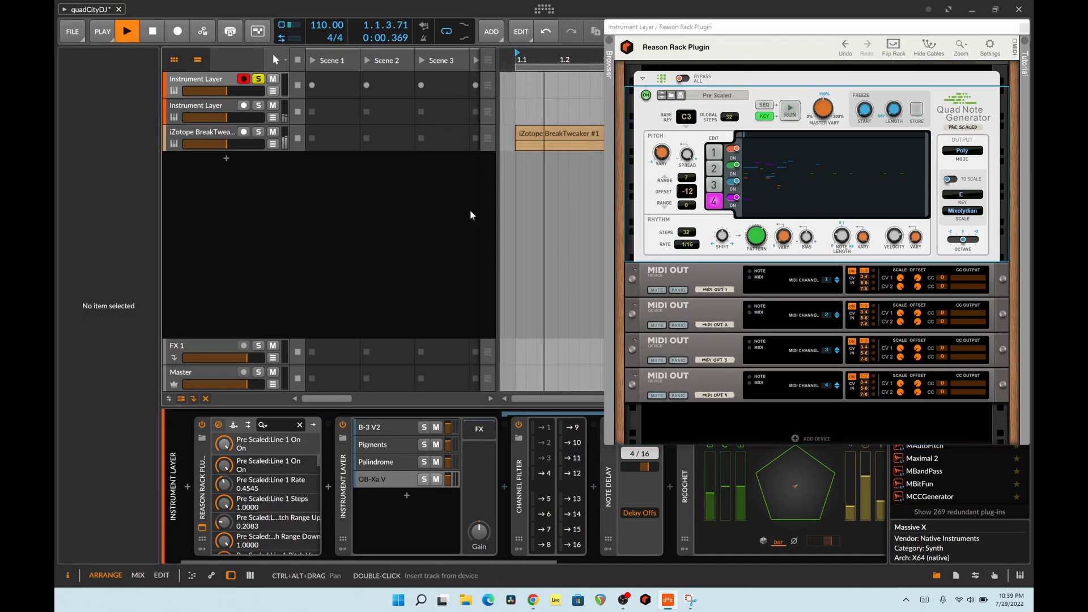
click(788, 110)
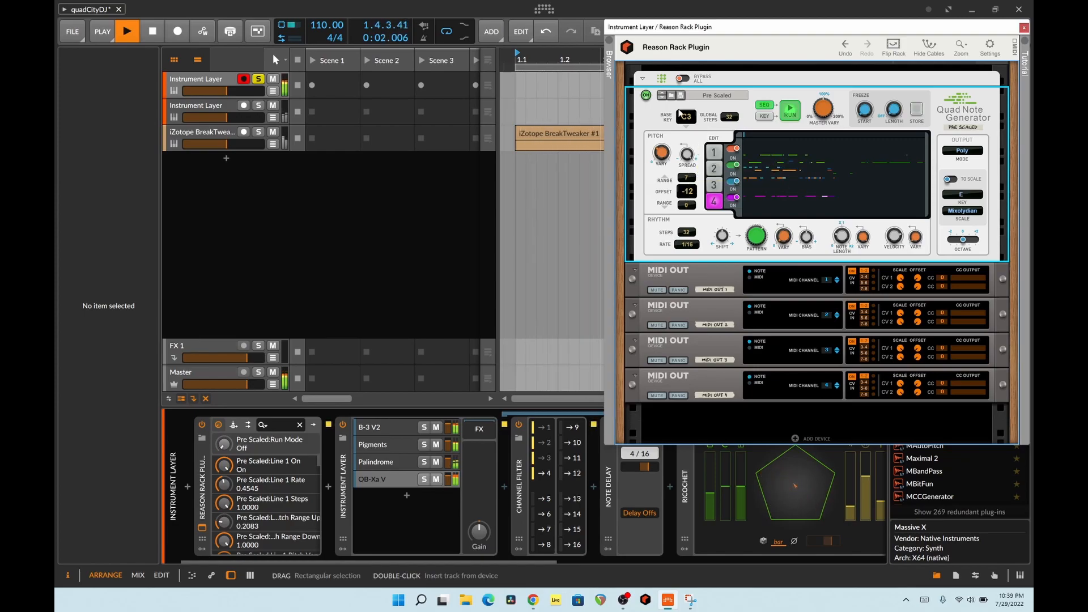
- Audition the Pulsing Marimba patch, load and run the Rainbow Chord patch, and stop the generator
click(661, 96)
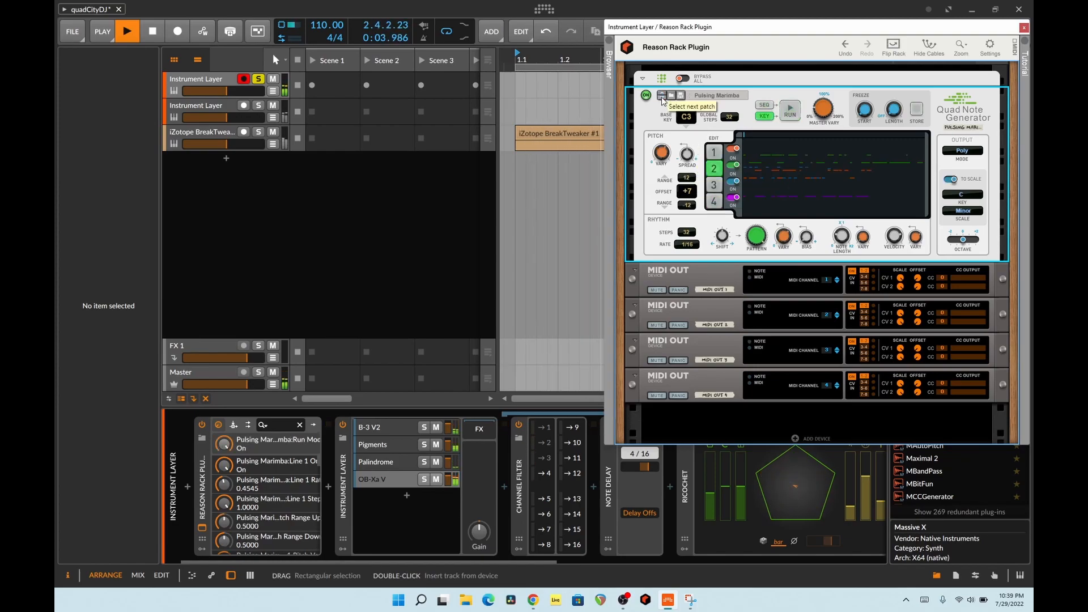
click(784, 116)
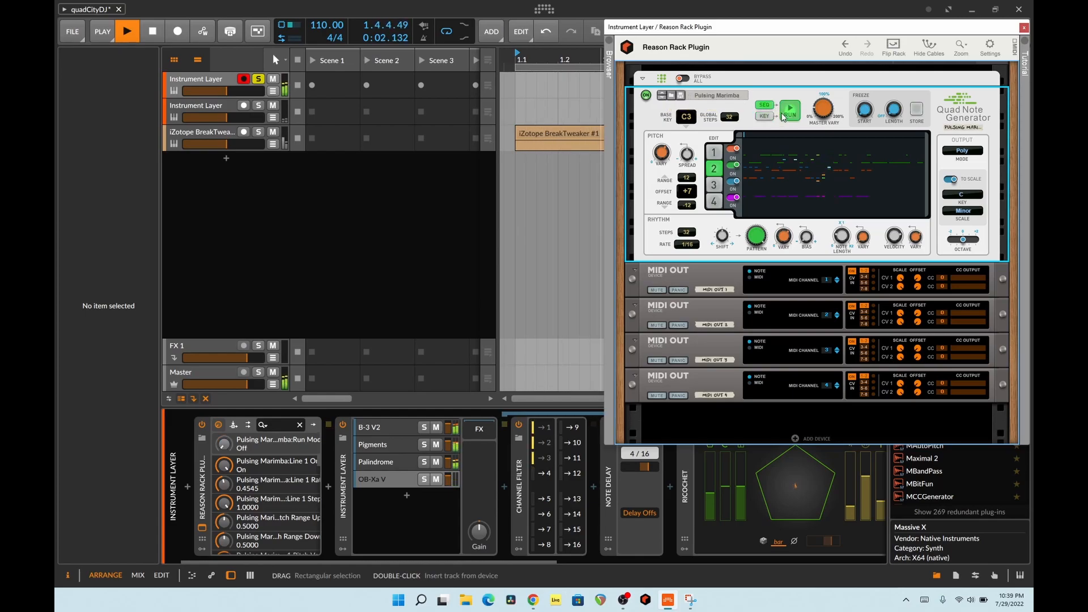
click(661, 99)
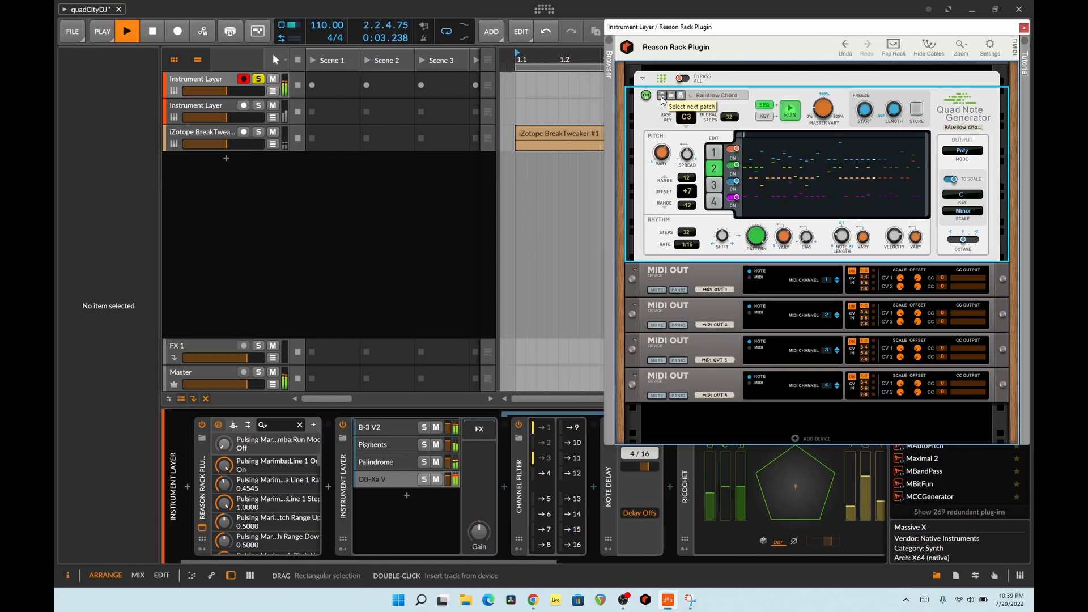
click(763, 105)
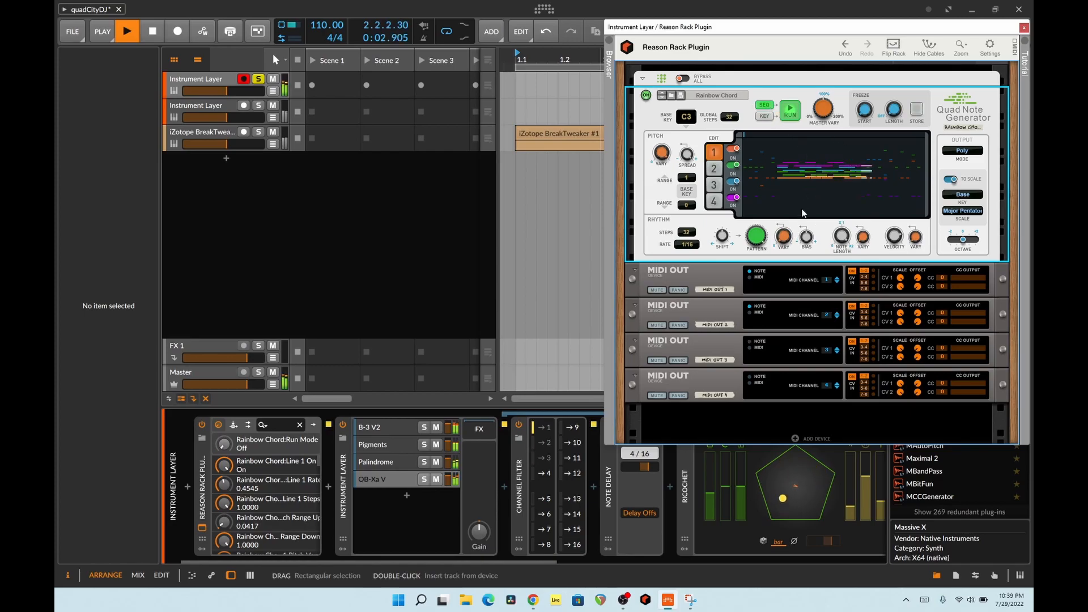
click(783, 108)
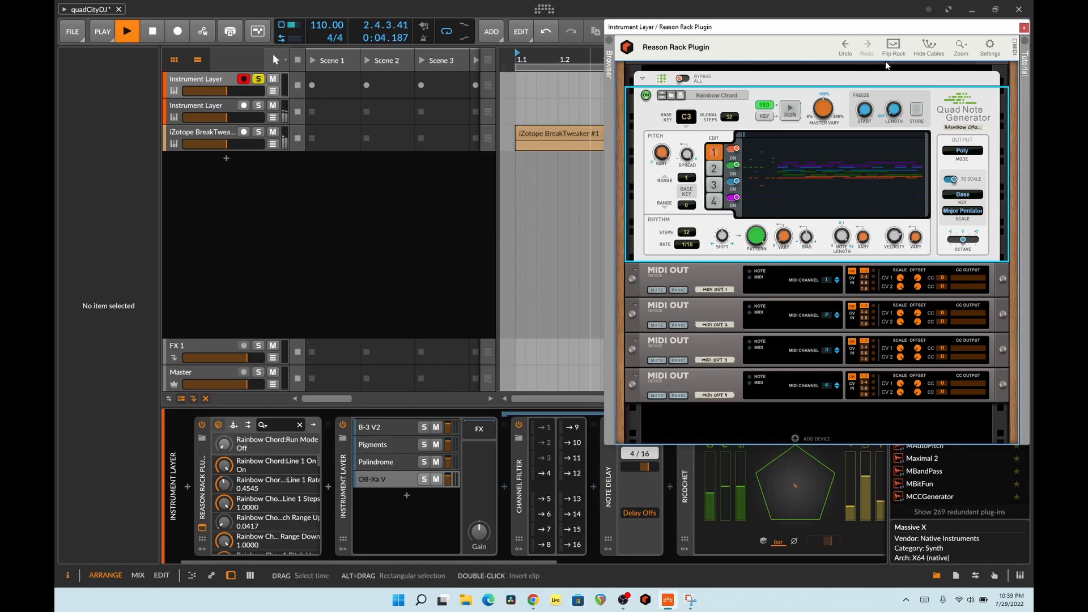
- Close the Reason plug-in window, solo the second Instrument Layer and iZotope BreakTweaker tracks instead of the first layer track, and stop playback
click(1024, 28)
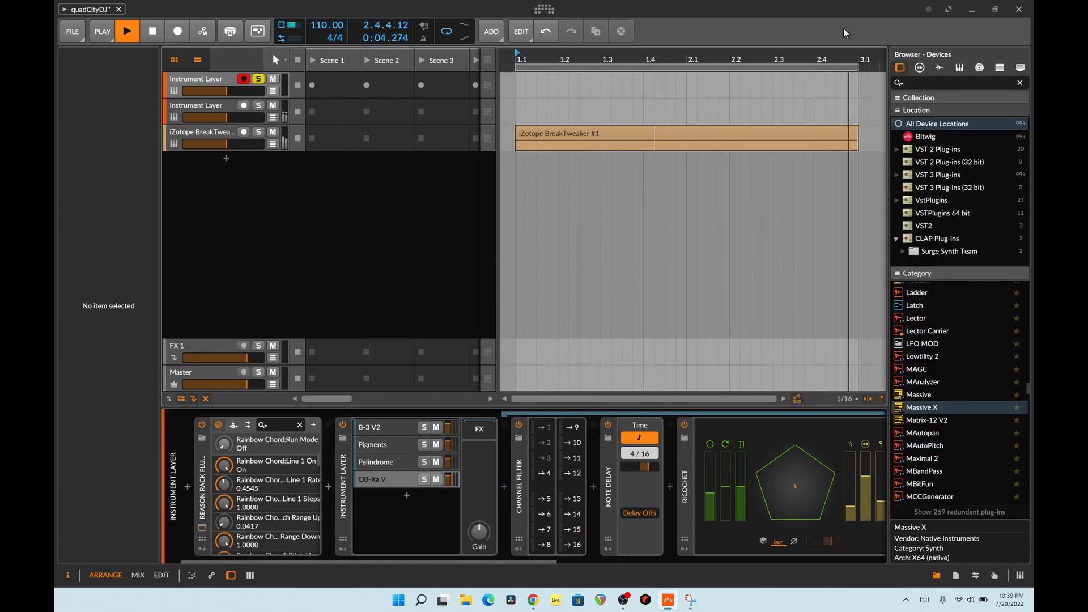
click(259, 107)
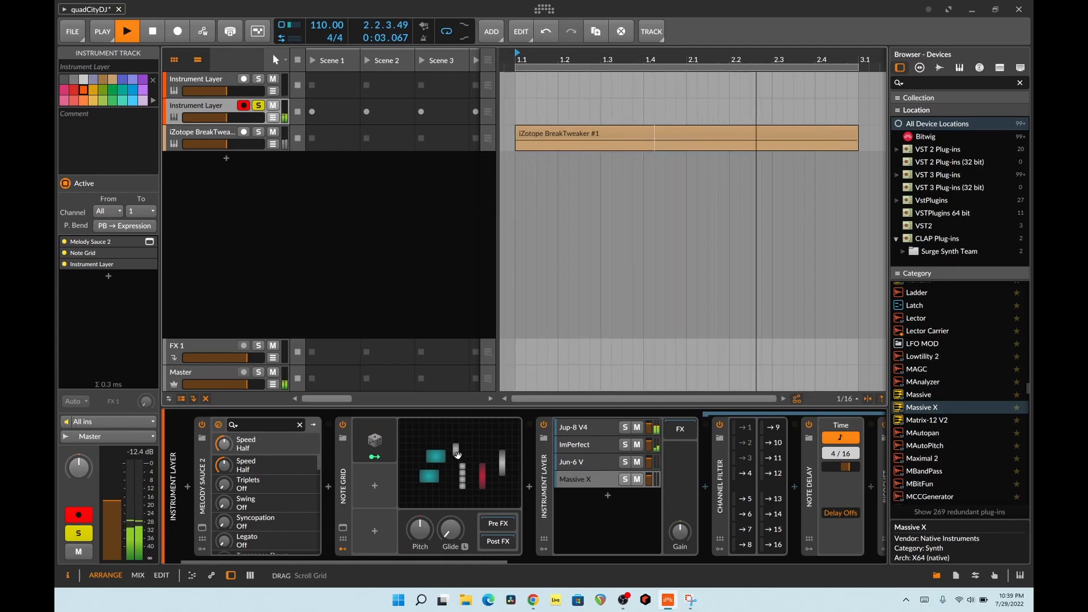
click(258, 131)
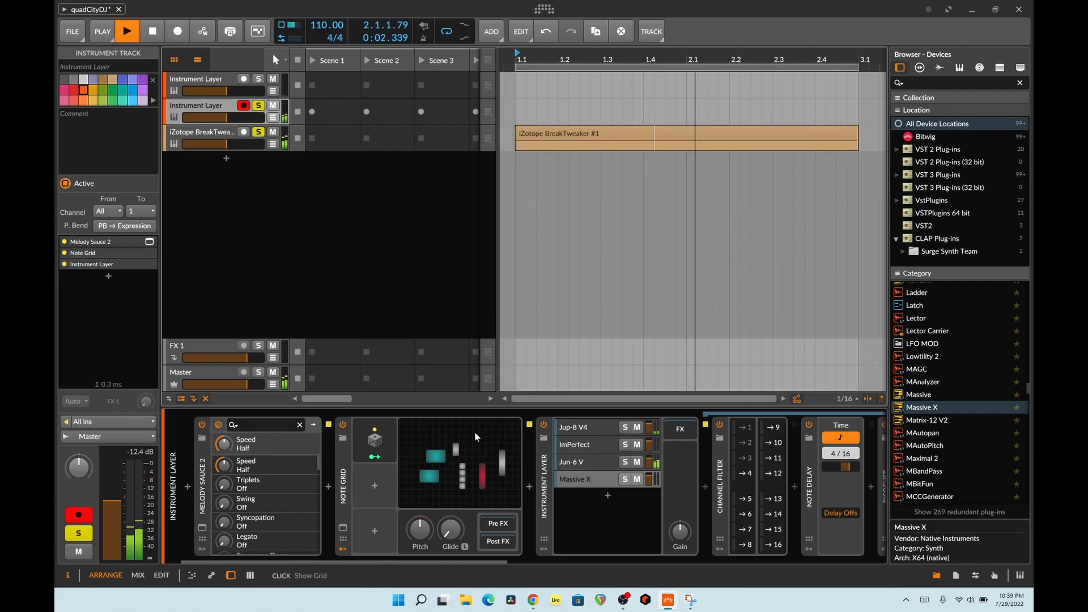
key(space)
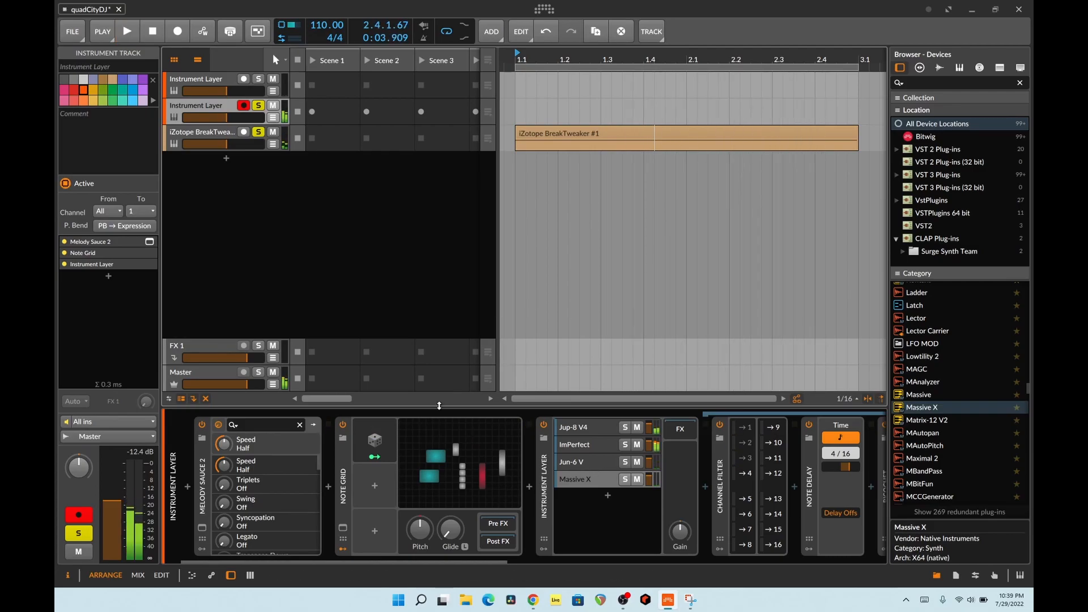
- Open the Note Grid on the second Instrument Layer track, view its full patch, and close it
click(470, 484)
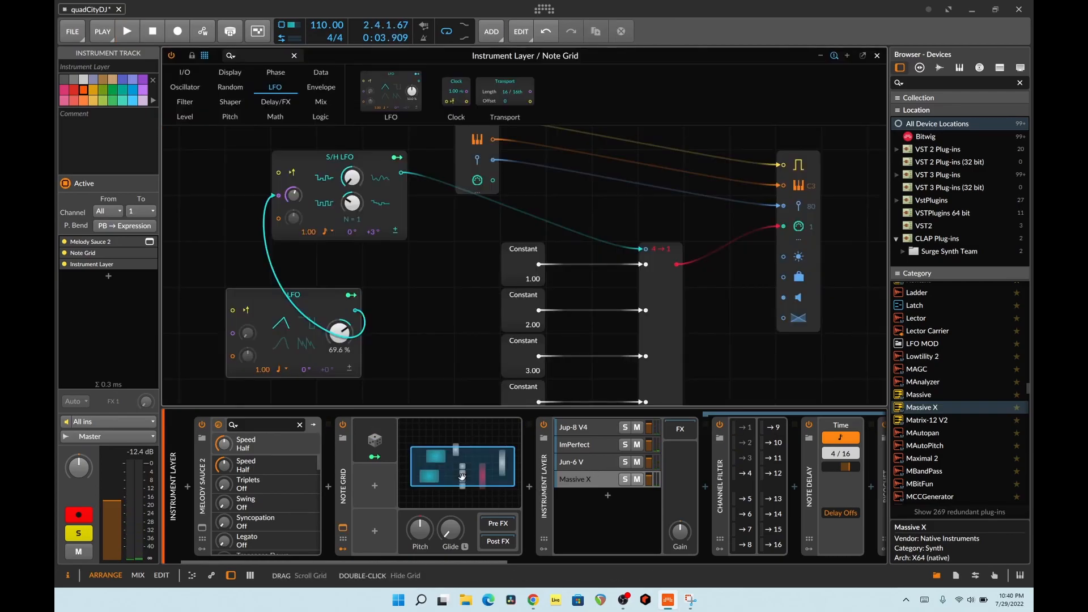
scroll(598, 318, up, 3)
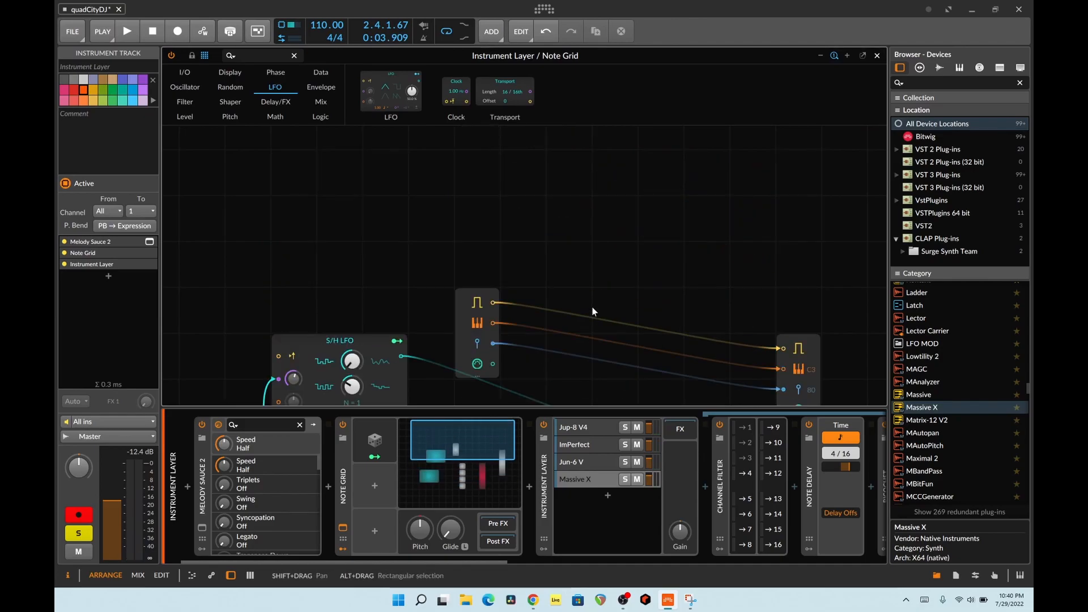
scroll(592, 306, down, 3)
scroll(586, 306, down, 1)
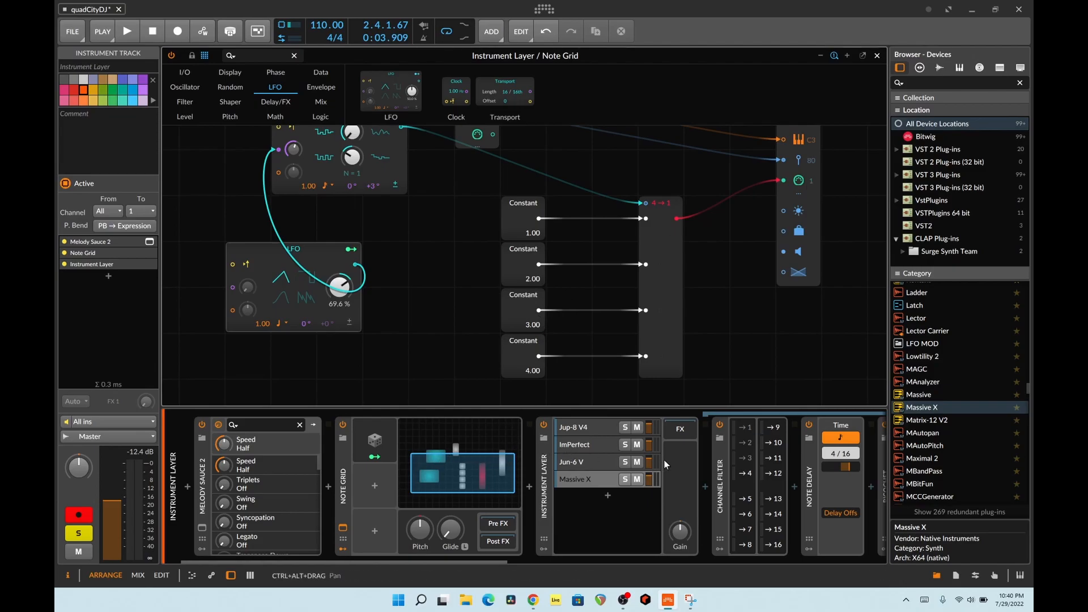
click(877, 55)
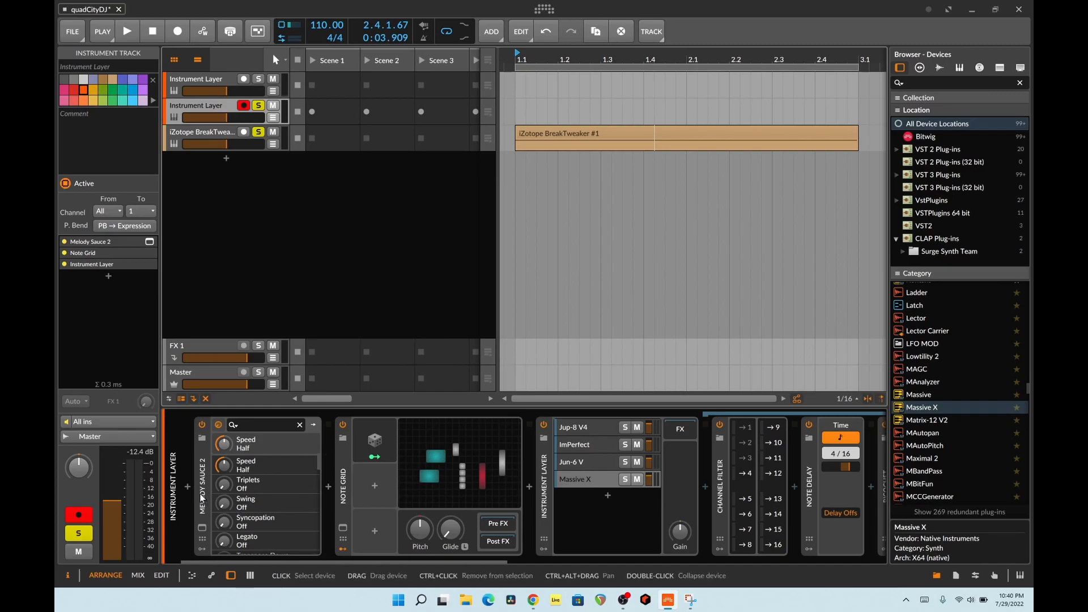
- Select the Melody Sauce 2 device and reopen the Note Grid to trace the LFO, S/H LFO and Merge connections
click(231, 493)
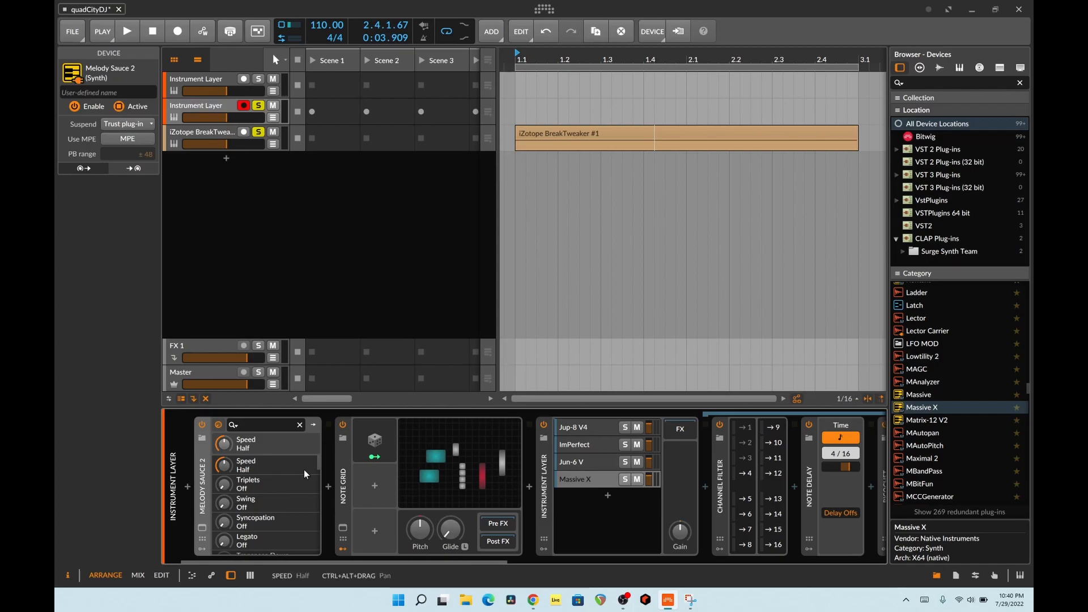
click(443, 437)
scroll(513, 294, down, 2)
scroll(517, 294, up, 3)
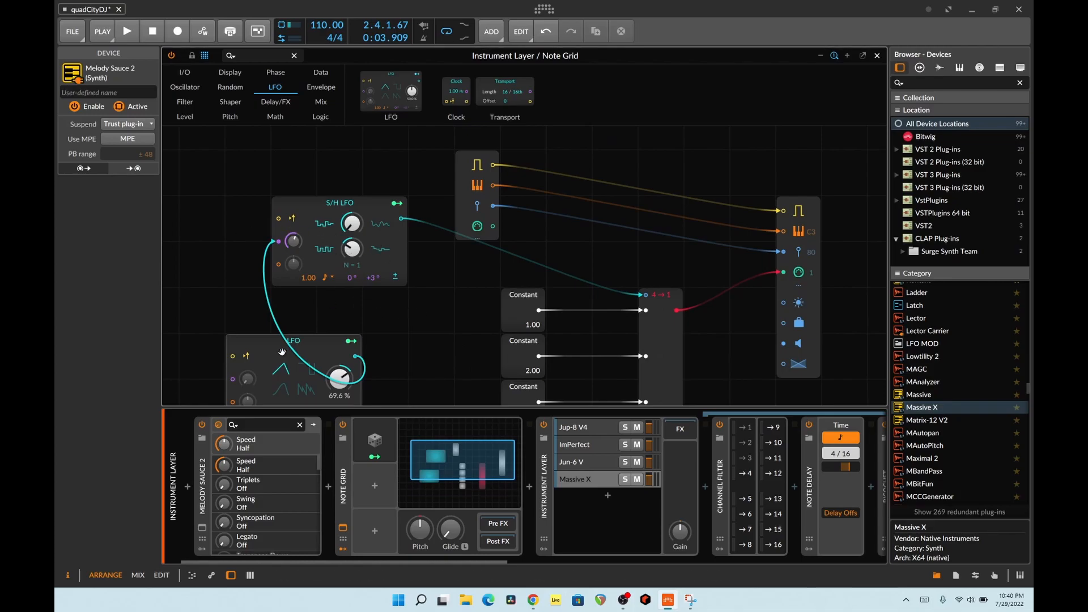
scroll(438, 316, down, 2)
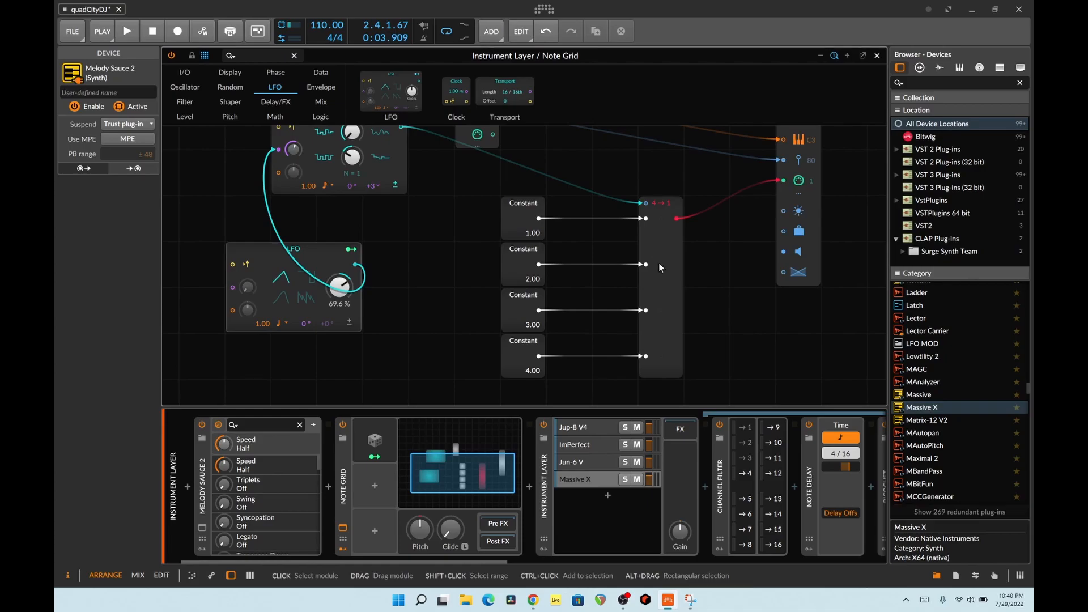
scroll(658, 263, up, 2)
- Play the project to watch the Merge module switch between its four Constant inputs, and stop playback
key(space)
scroll(657, 264, down, 4)
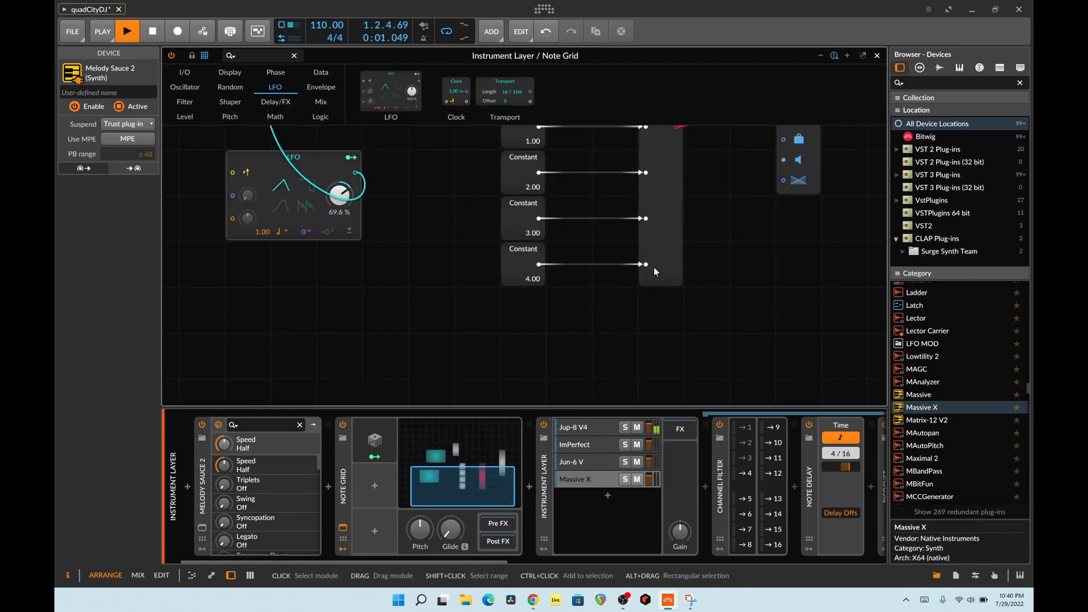
scroll(653, 266, up, 1)
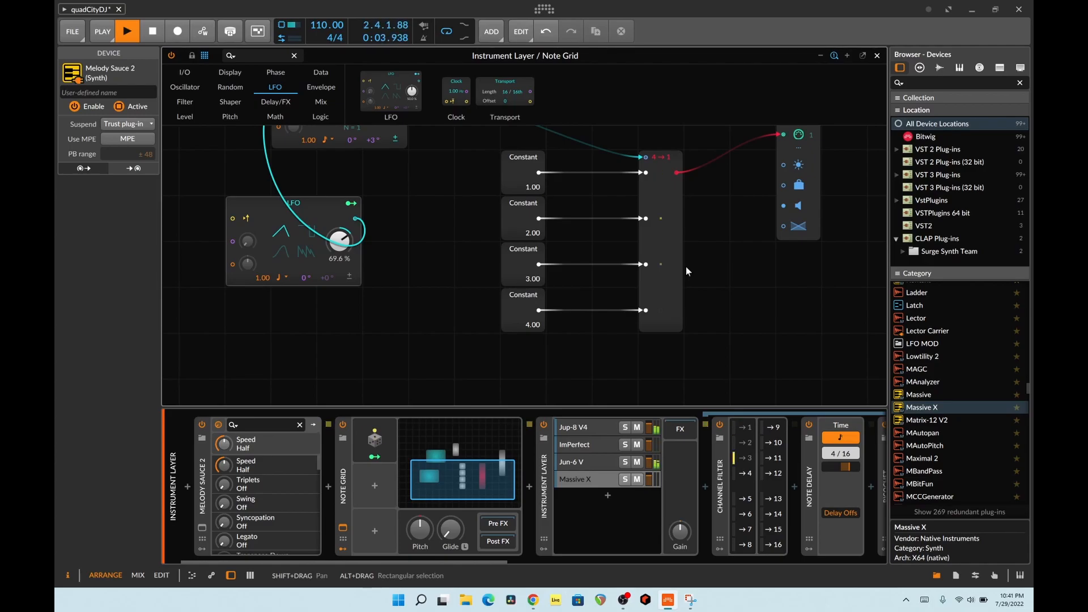
scroll(545, 210, up, 3)
key(space)
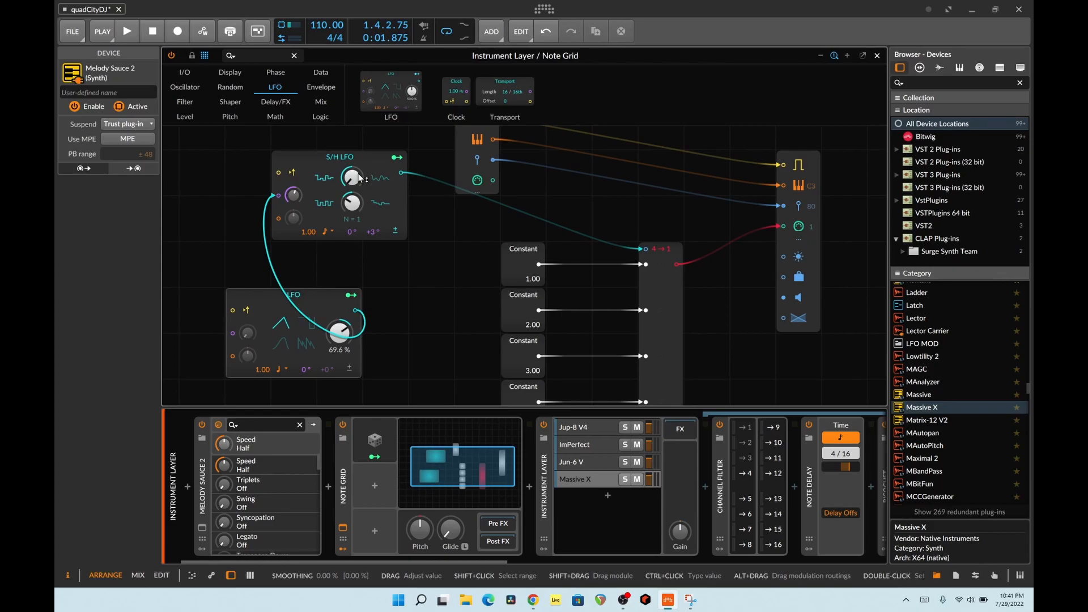
- Examine how the S/H LFO and the Constant modules feed the Merge module that sets the output channel
scroll(690, 236, down, 3)
scroll(714, 235, up, 3)
scroll(651, 285, down, 3)
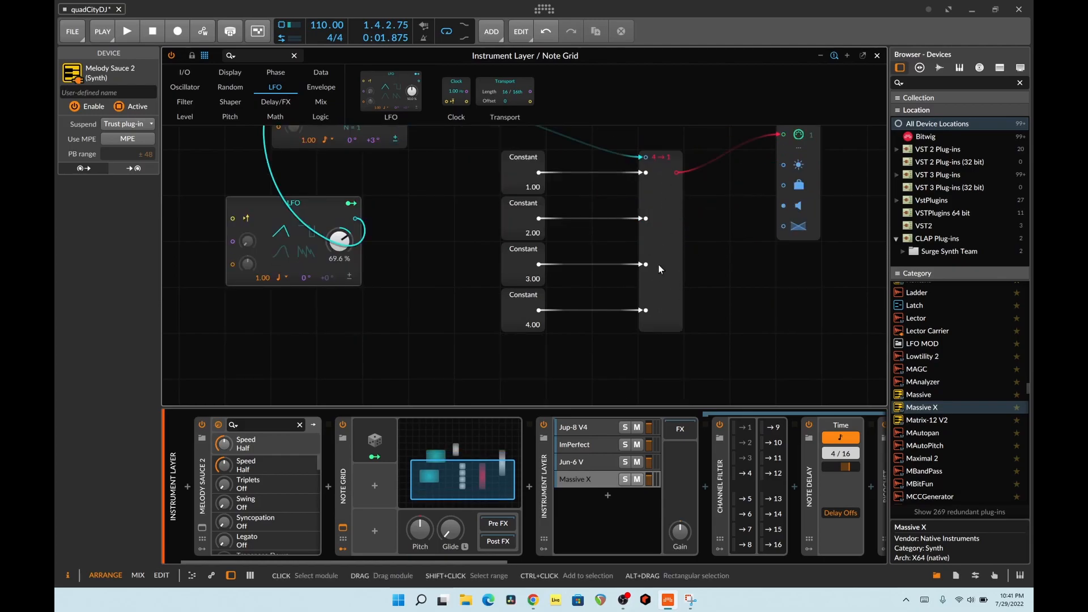
scroll(654, 263, up, 3)
scroll(640, 263, down, 2)
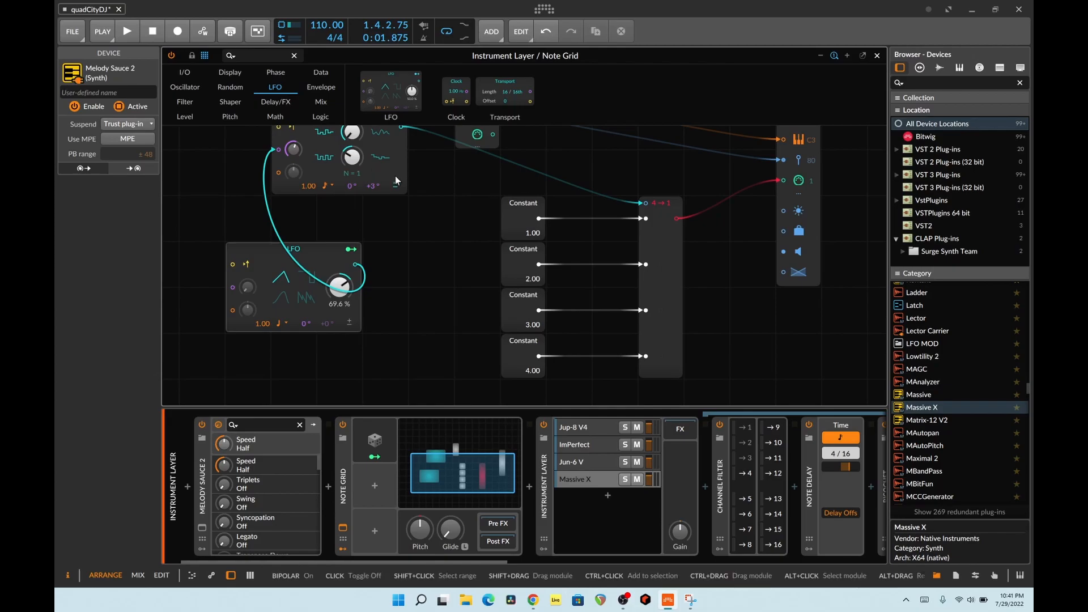
mouse_move(525, 225)
mouse_down()
mouse_move(525, 210)
mouse_move(532, 228)
mouse_up()
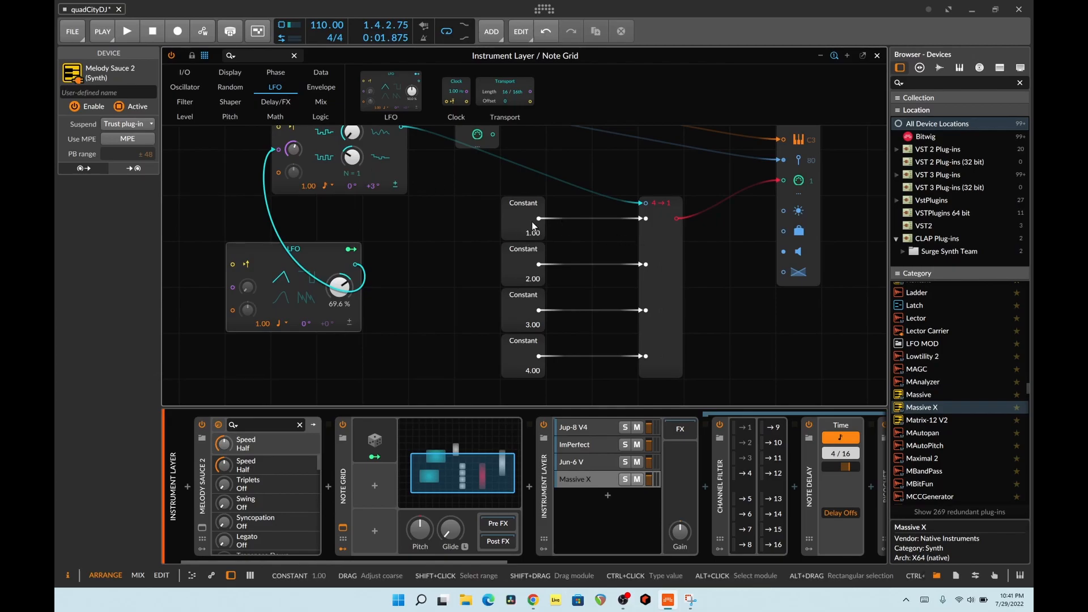
- Inspect the Channel Filter and device chain of the Jup-8 V4, ImPerfect, Jun-6 V and Massive X layers
click(560, 488)
click(590, 431)
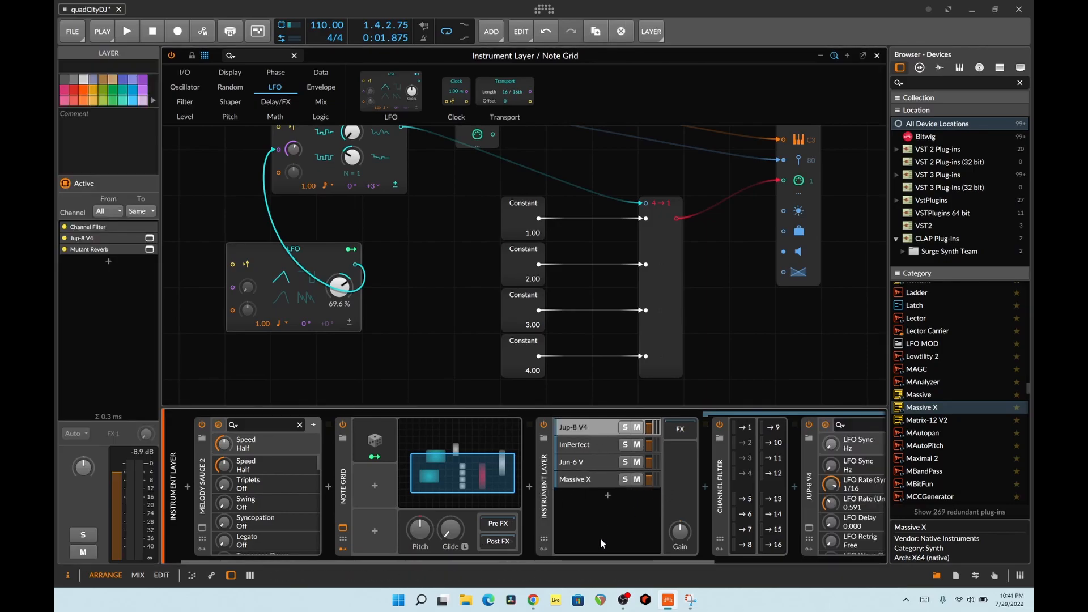
drag(628, 559, 811, 564)
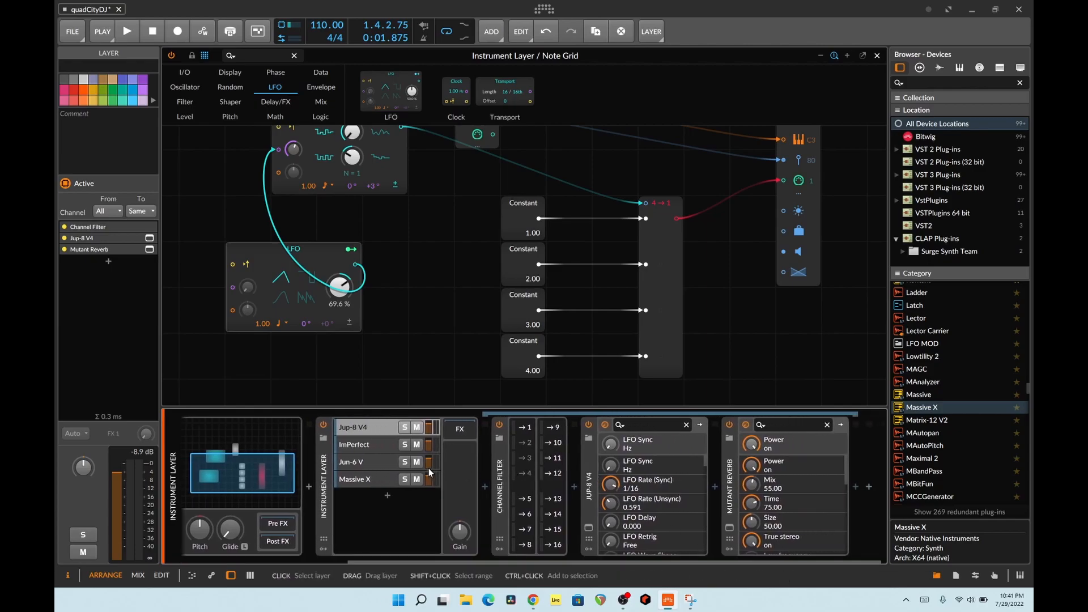
click(370, 443)
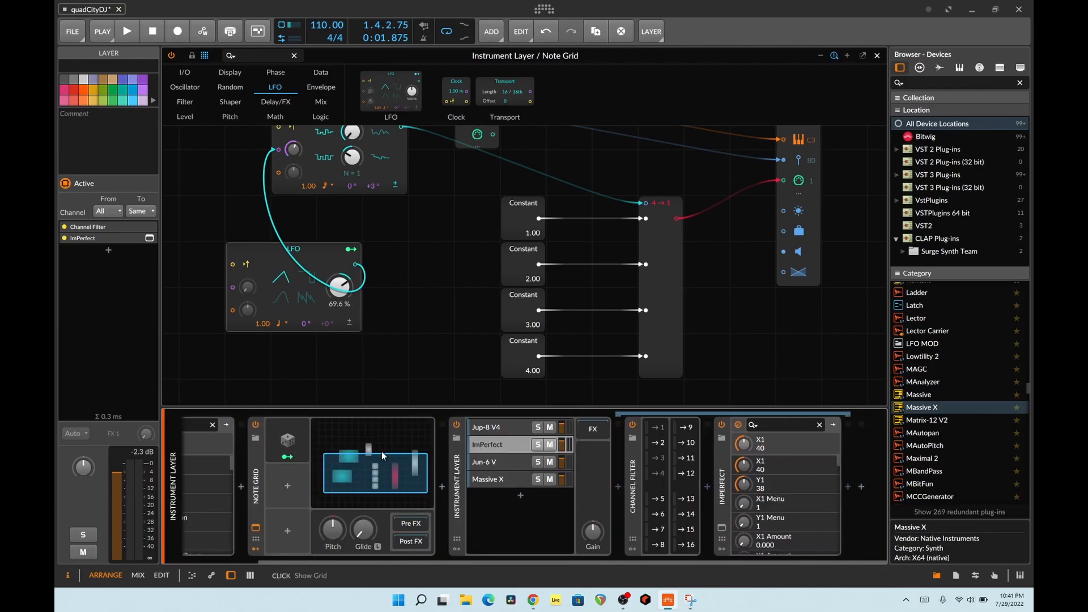
click(497, 462)
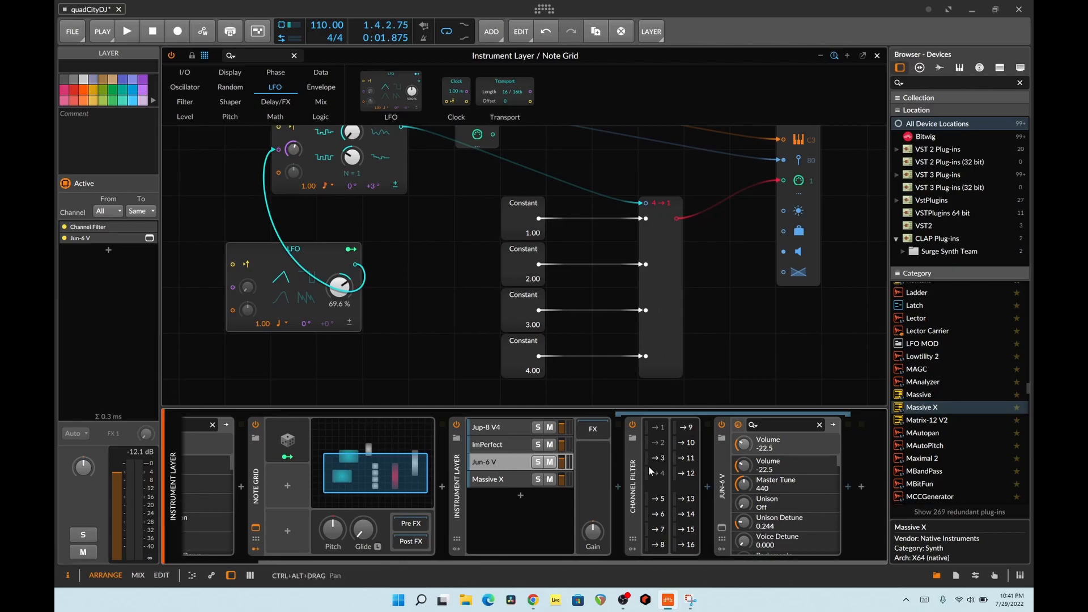
click(491, 480)
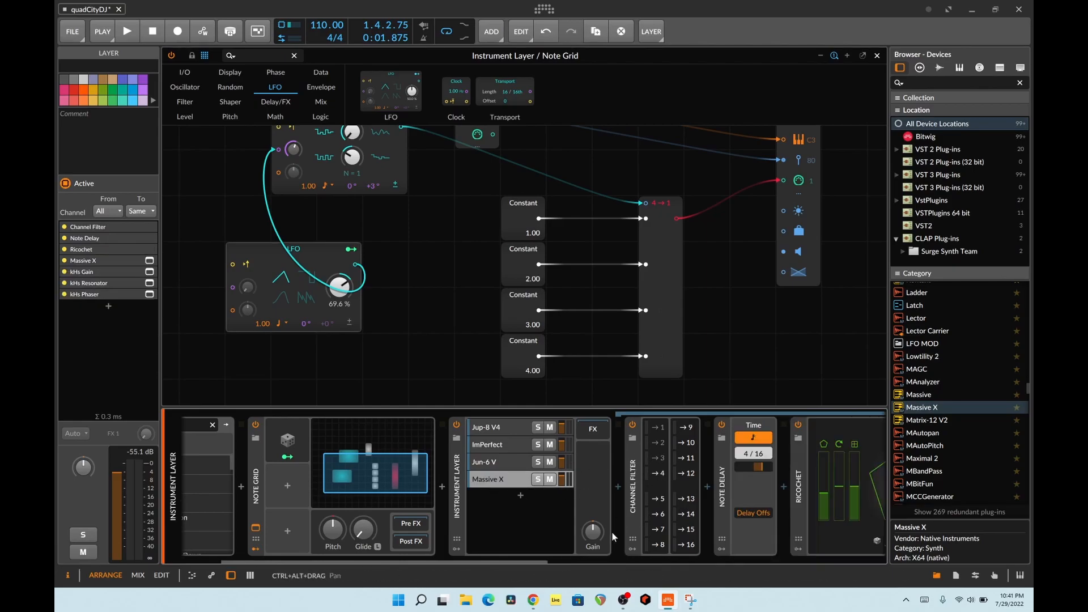
- Play the project while viewing the Massive X layer's device chain, including its Note Delay and Ricochet
drag(539, 561, 684, 555)
key(space)
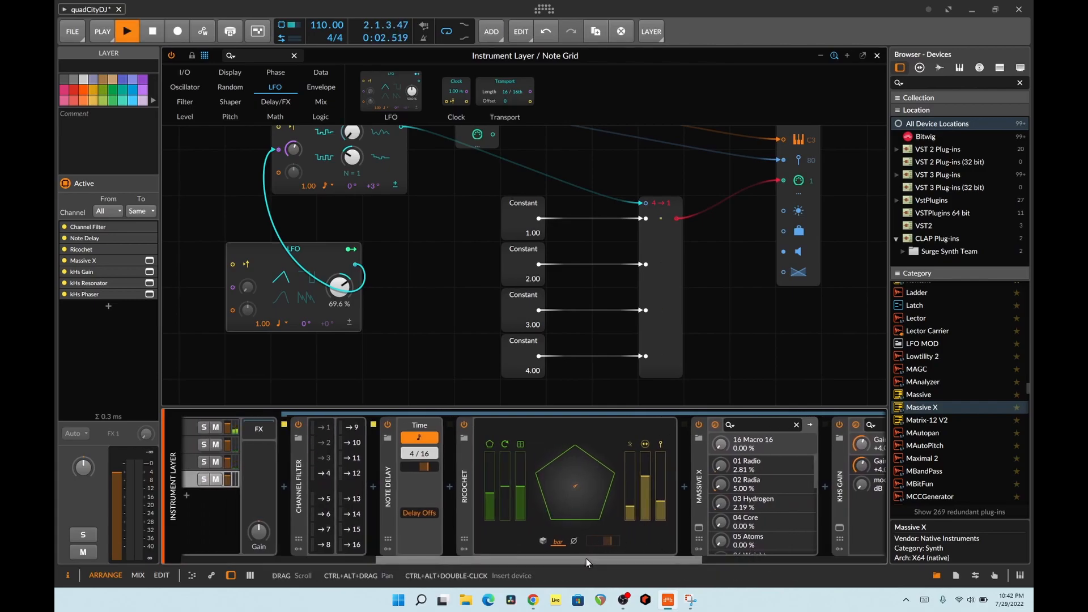
drag(586, 557, 525, 561)
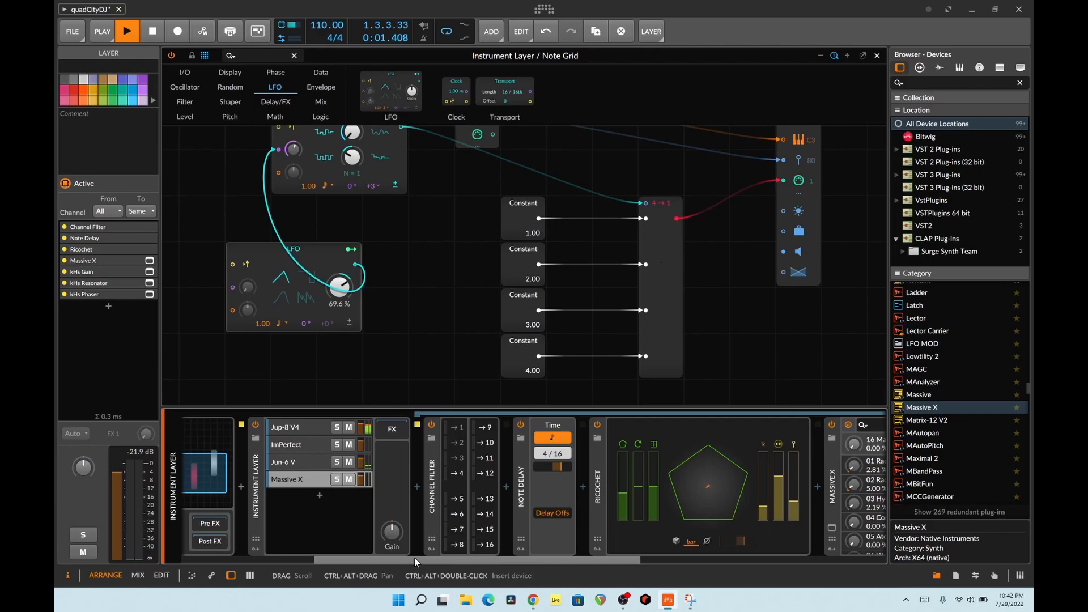
drag(413, 558, 263, 560)
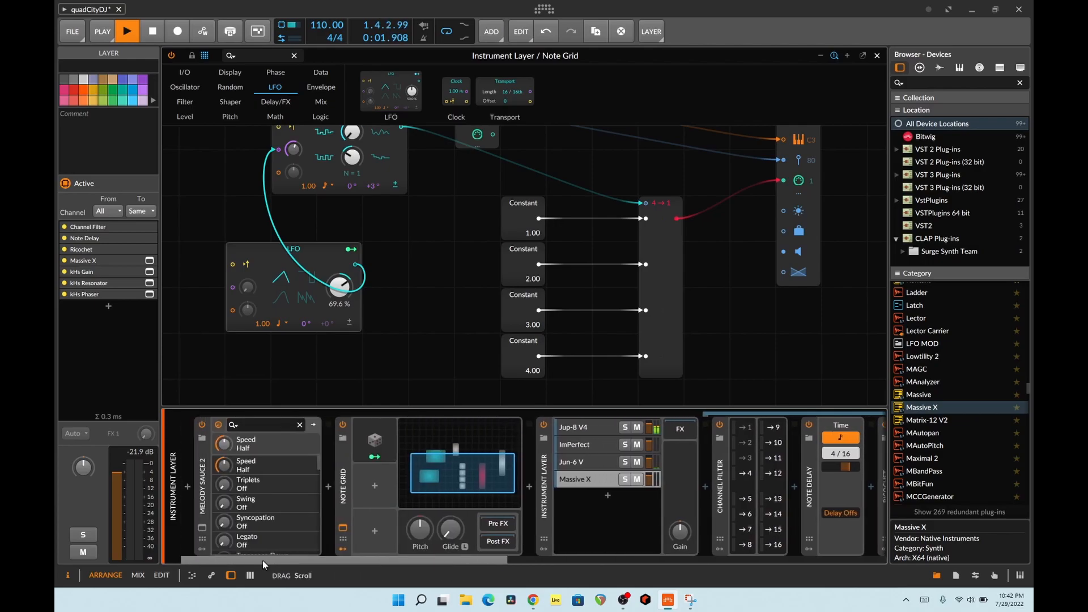
- Open the Melody Sauce 2 window, move it clear of the device chain, and generate a new melody with the Dark/All pad
click(201, 528)
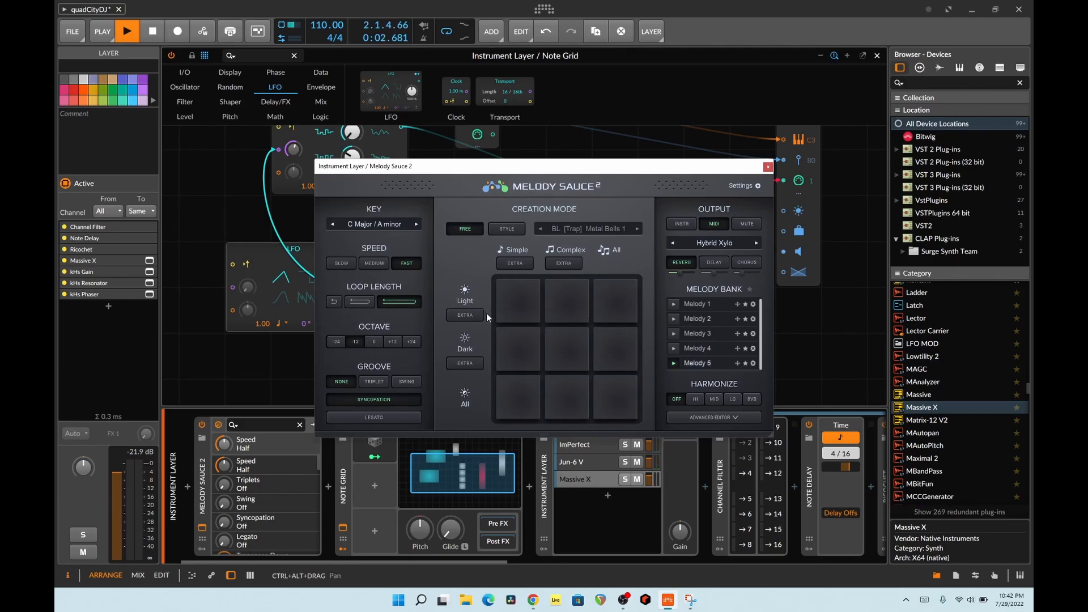
drag(616, 167, 529, 59)
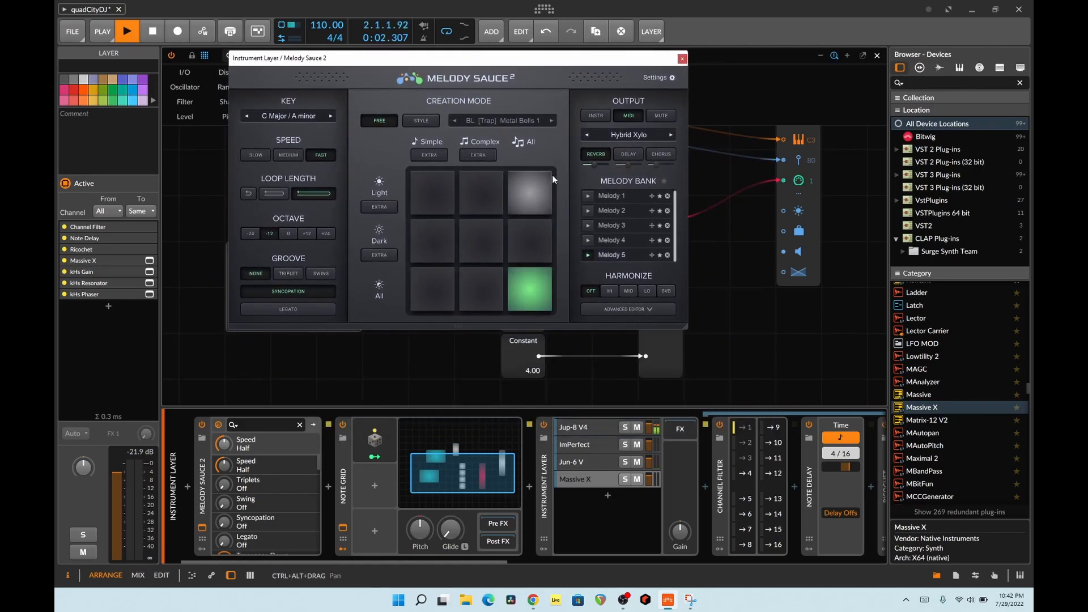
click(449, 293)
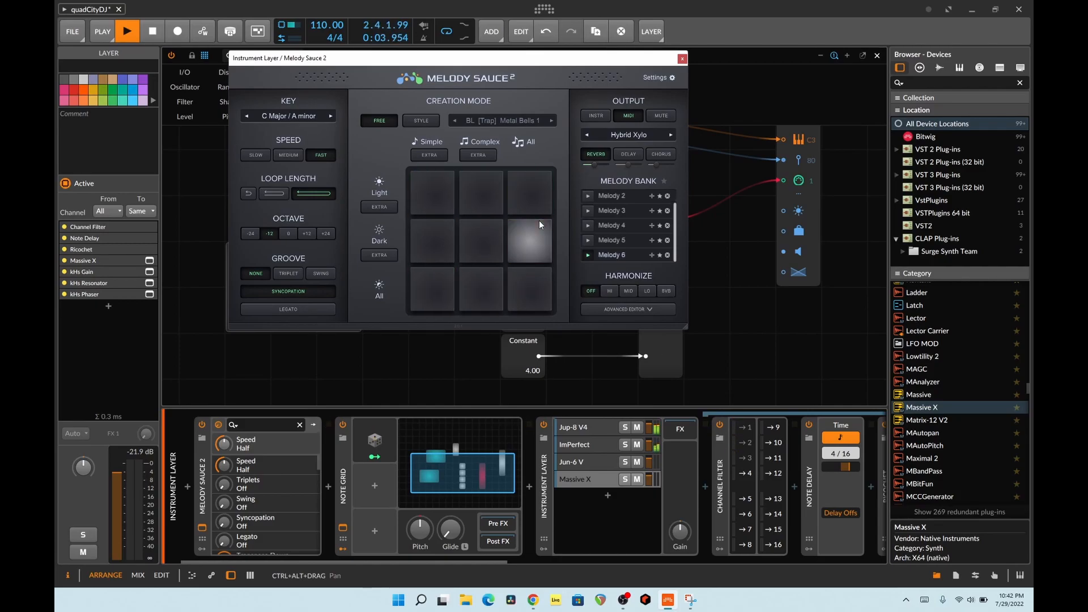
- Set Melody Sauce 2's key to D Major / B minor, close its window, and stop playback
click(333, 115)
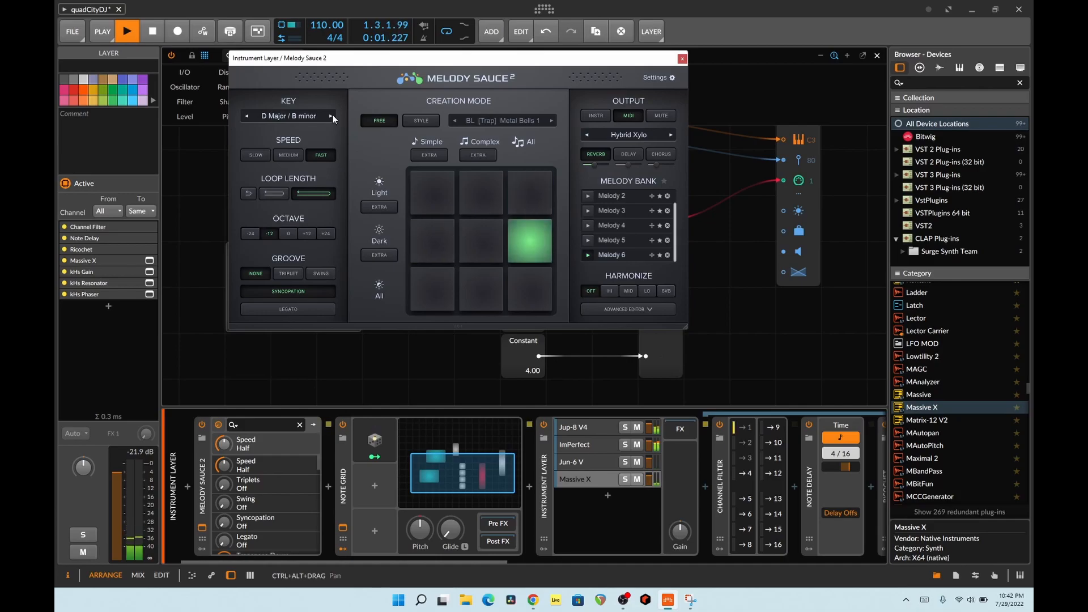
click(683, 59)
key(space)
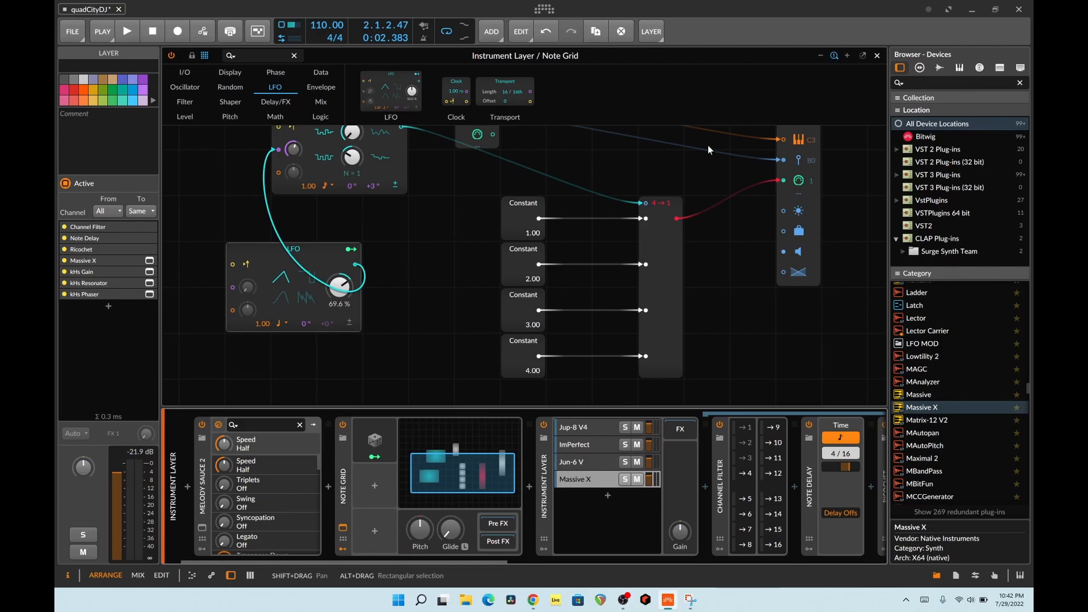
- Add a Pitch module set to C#3 to the Note Grid, between the S/H LFO and the Constant modules
scroll(611, 205, down, 5)
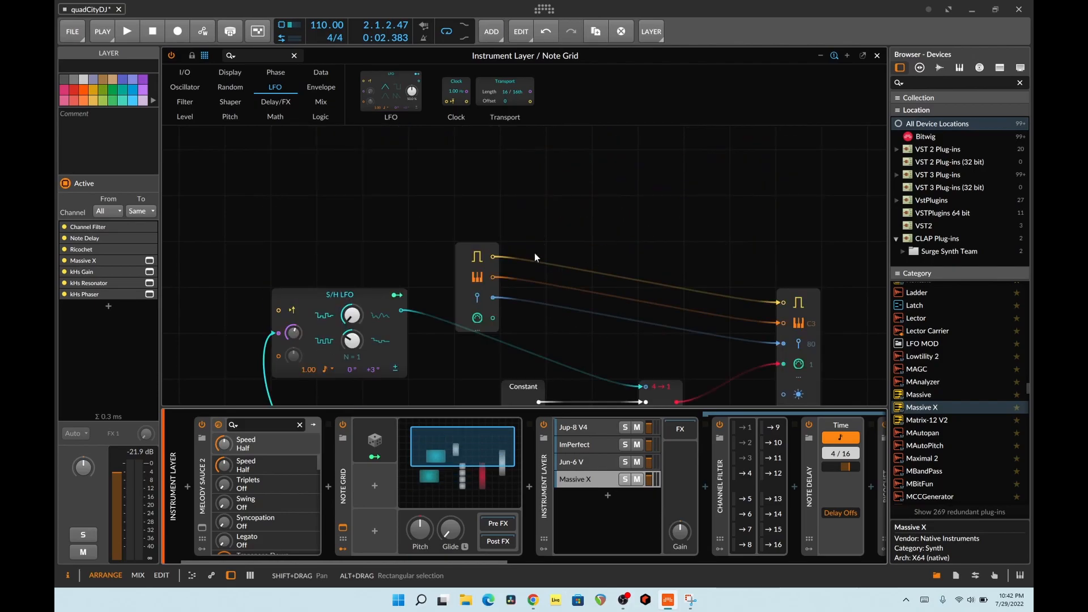
scroll(553, 250, up, 7)
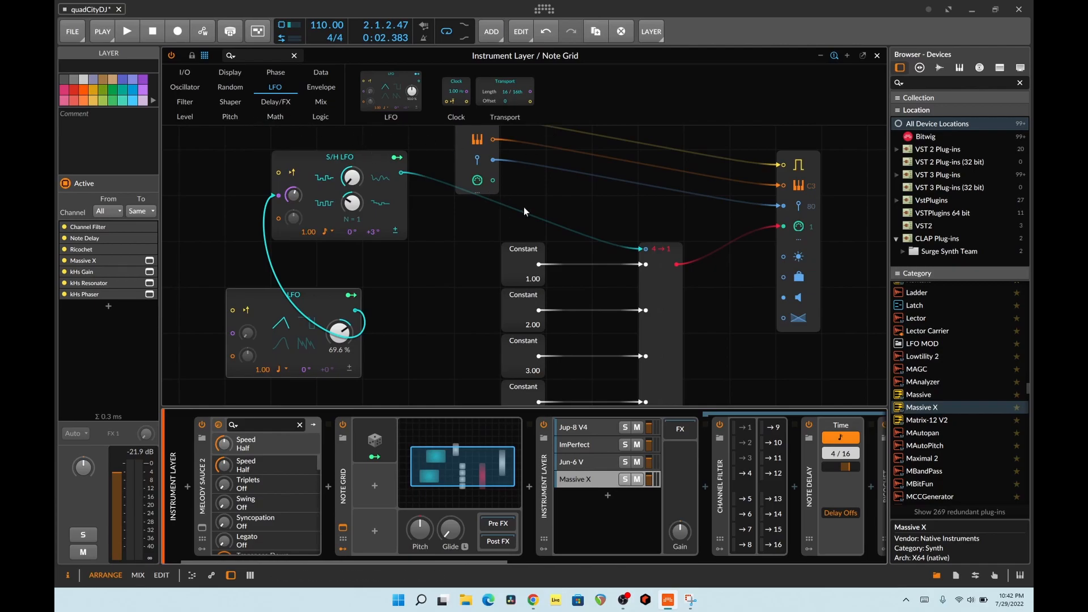
click(672, 312)
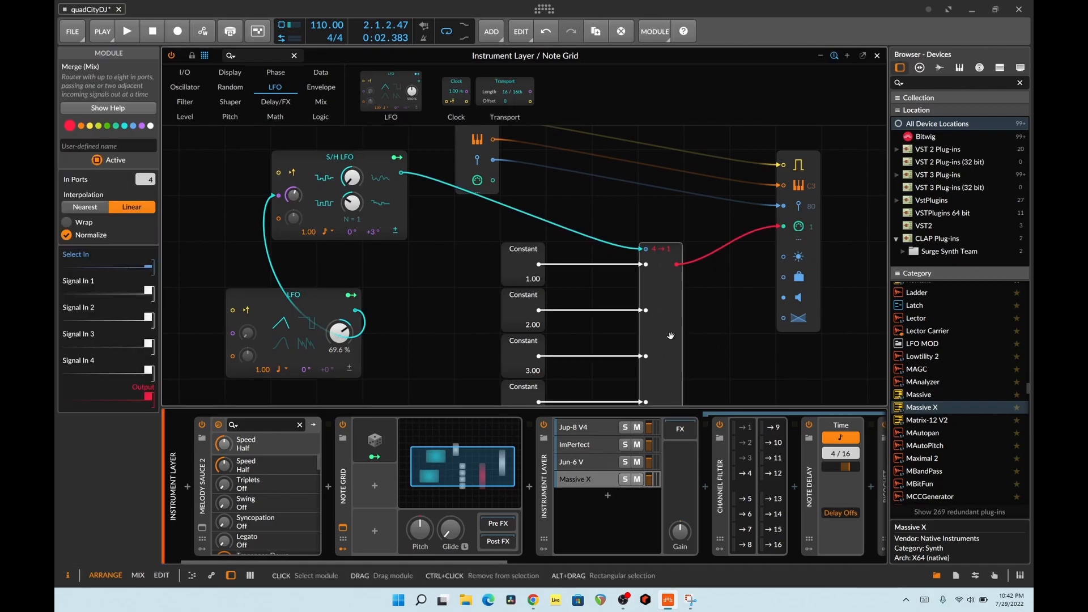
click(219, 116)
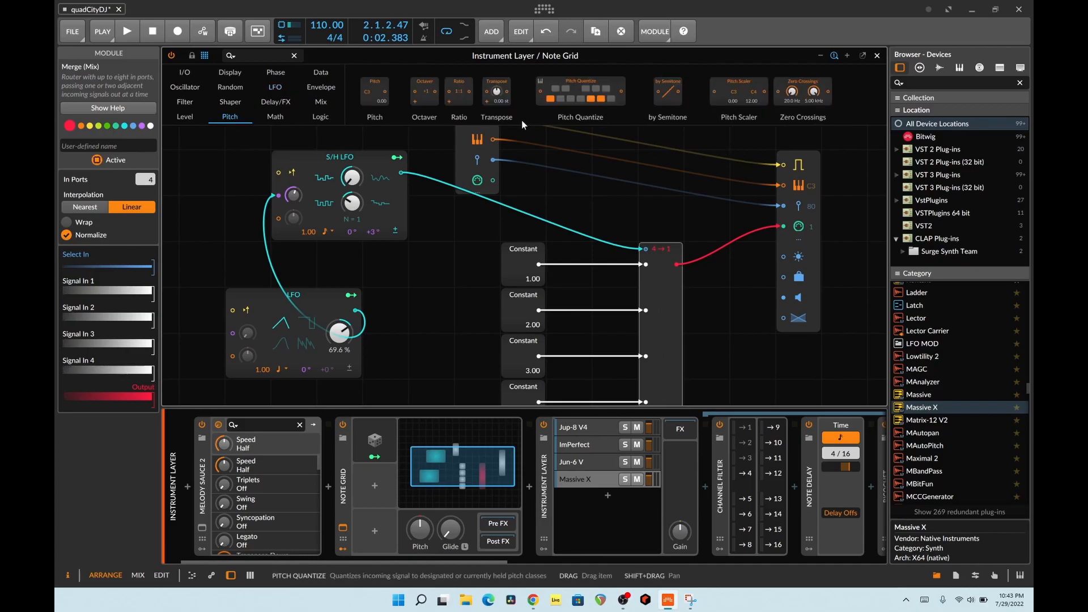
drag(378, 210, 422, 261)
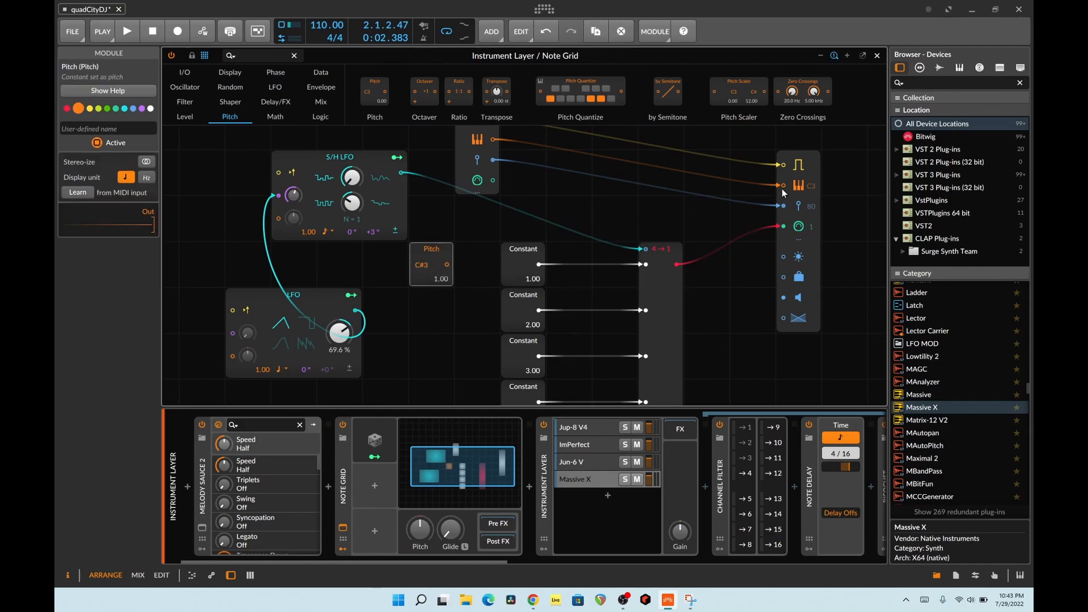
click(189, 458)
key(Delete)
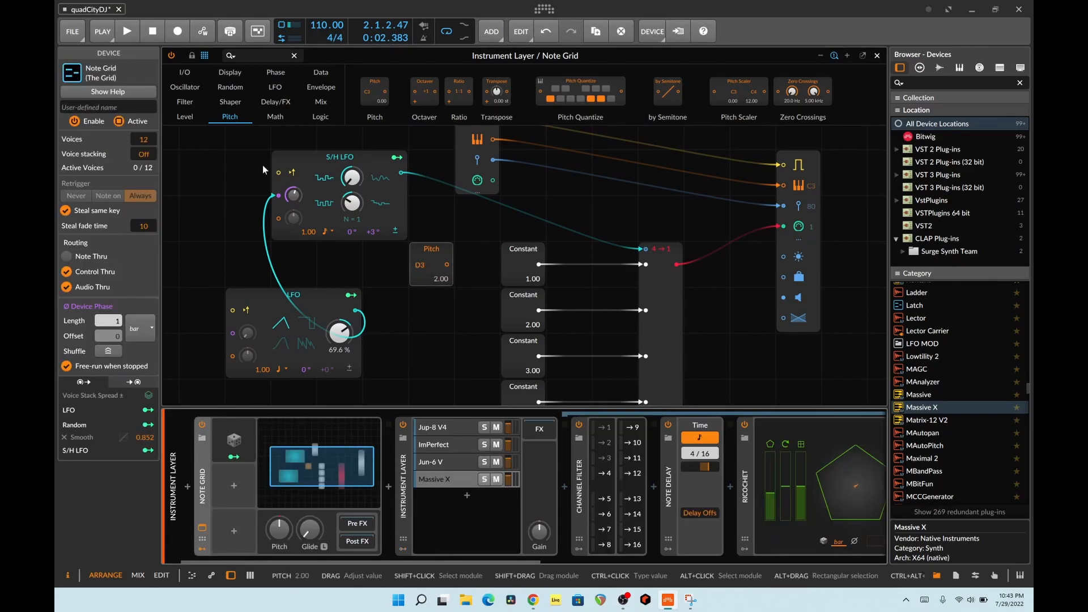
- Stack three more Pitch modules beneath the first one, setting the third module to E3 and the fourth to G3
drag(384, 103, 429, 331)
drag(384, 102, 432, 364)
drag(388, 78, 427, 389)
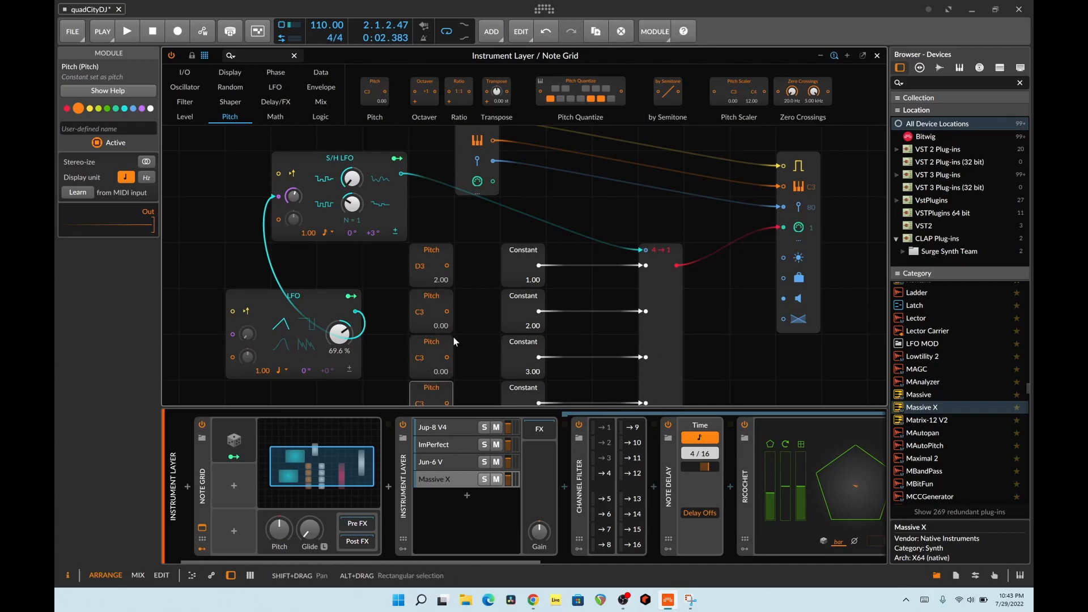
scroll(453, 337, down, 2)
drag(422, 311, 421, 306)
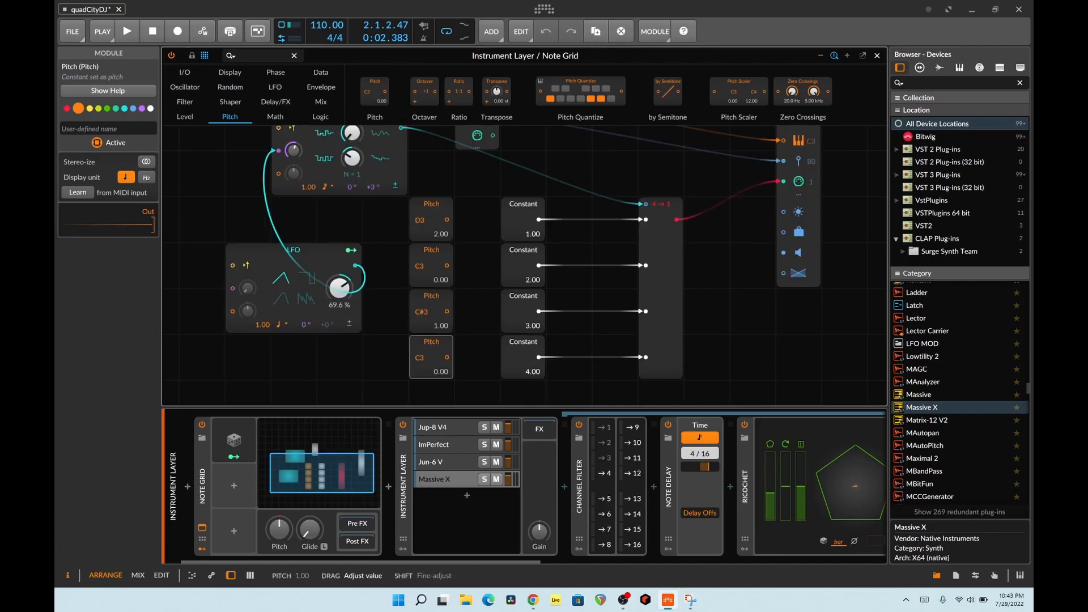
drag(421, 357, 421, 356)
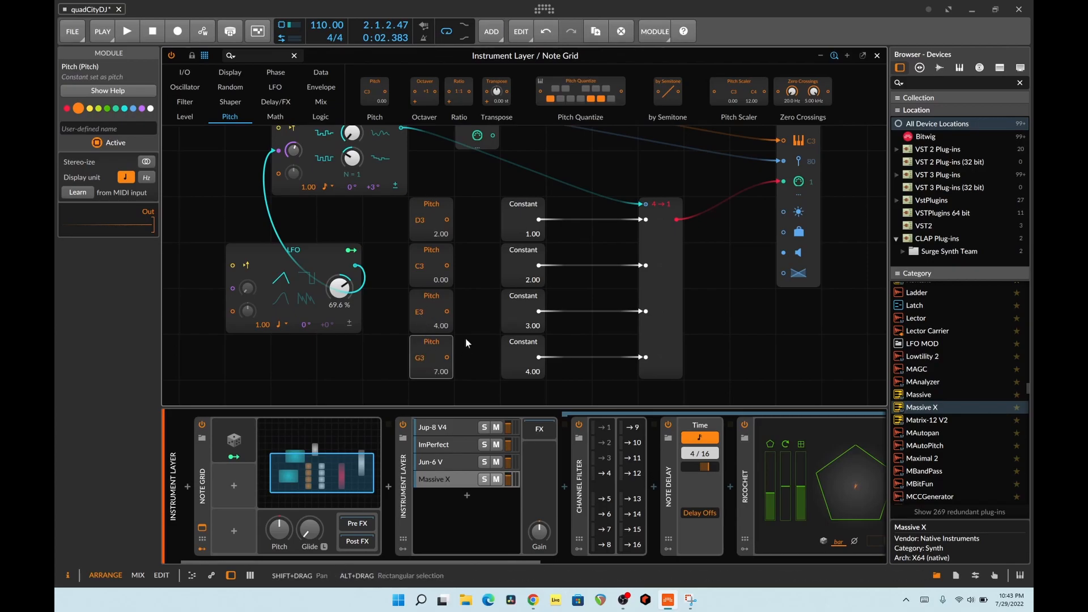
- Add a Merge module between the Pitch and Constant columns and set its In Ports to 4
click(324, 115)
click(324, 104)
drag(662, 106, 483, 242)
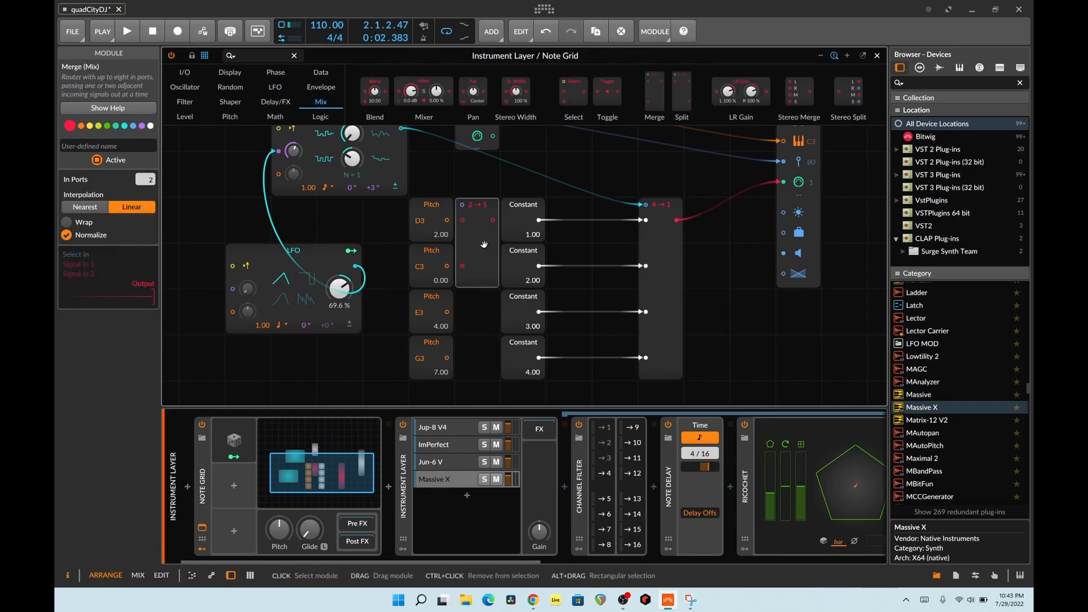
drag(145, 179, 145, 161)
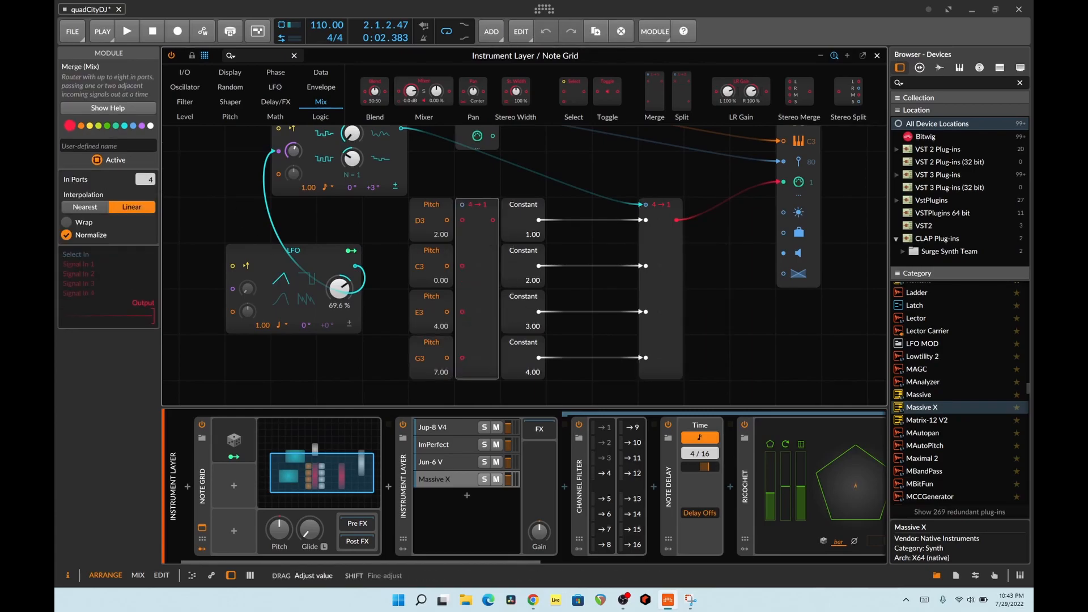
- Connect the four Pitch modules in order to the new Merge's inputs and its output to the note output's pitch port
drag(446, 220, 462, 221)
drag(446, 266, 462, 266)
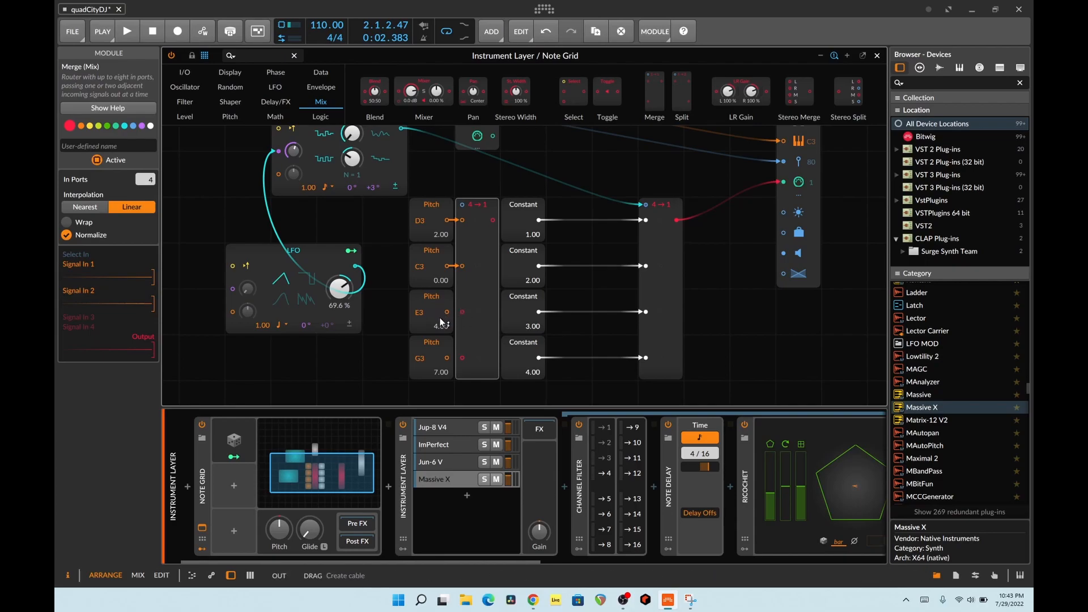
drag(449, 313, 464, 312)
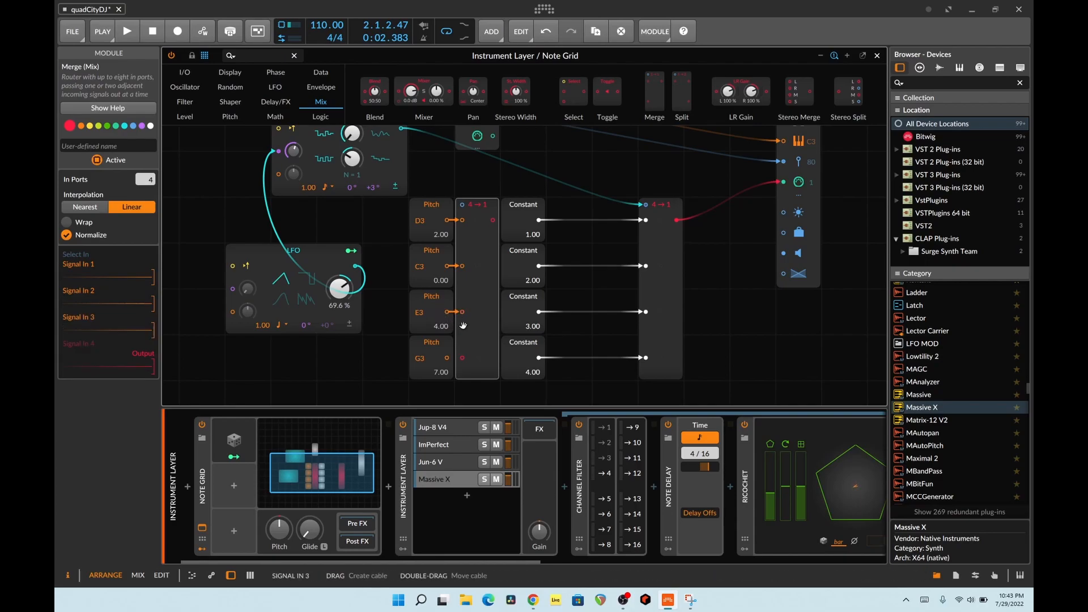
drag(446, 358, 461, 357)
scroll(696, 298, up, 3)
mouse_move(783, 278)
mouse_down()
mouse_move(563, 319)
mouse_move(491, 357)
mouse_move(786, 296)
mouse_move(783, 277)
mouse_up()
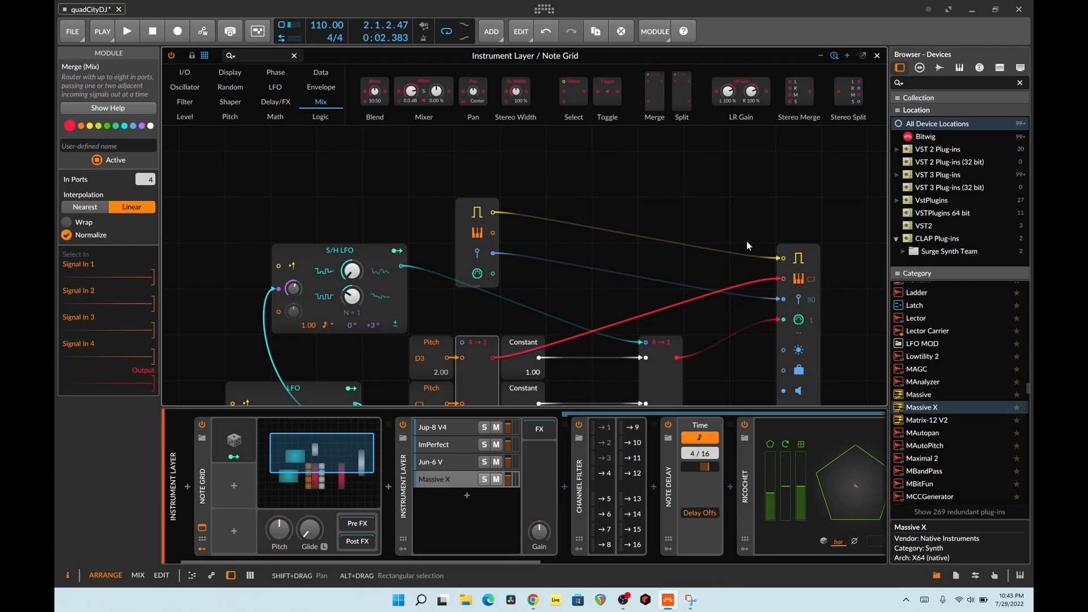
- Disconnect the note output's gate cable and connect the S/H LFO's output to the pitch Merge's select input
click(783, 260)
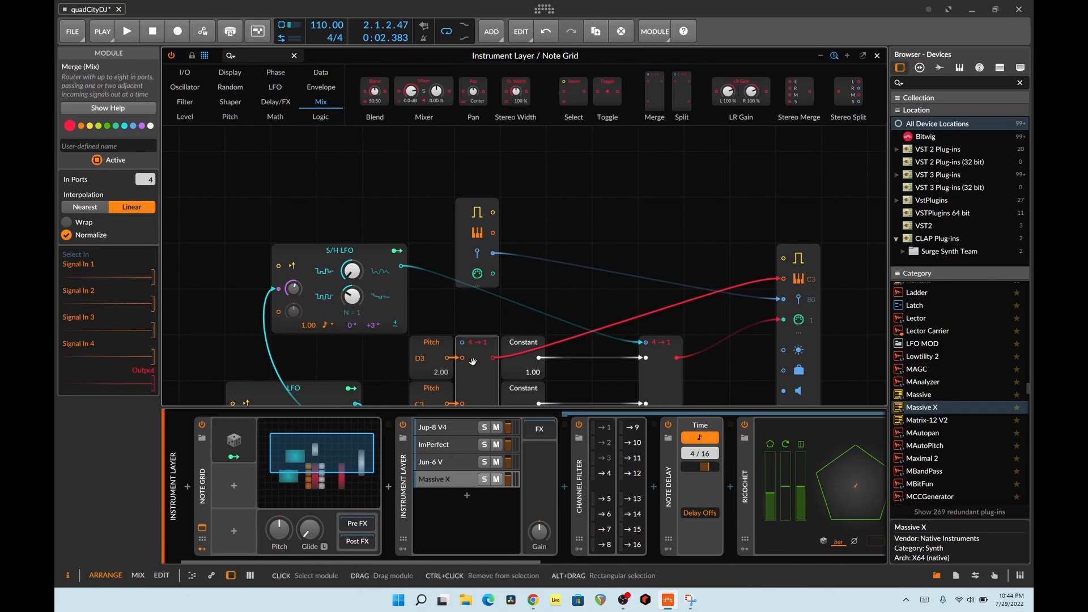
drag(401, 266, 462, 342)
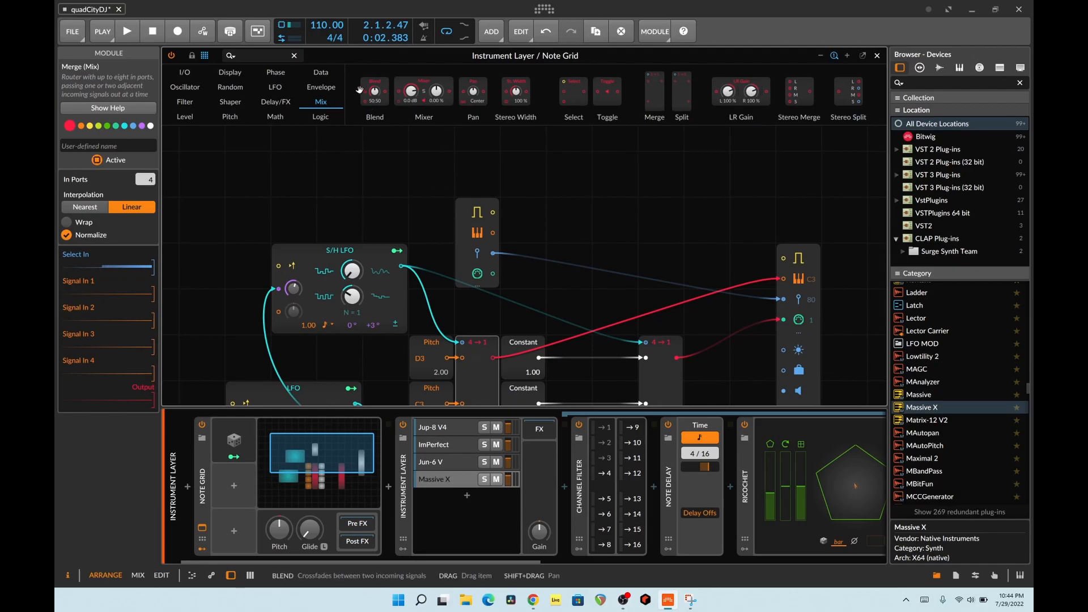
- Add a Gates module above the note output, connect it to the gate input, and start playback
click(321, 72)
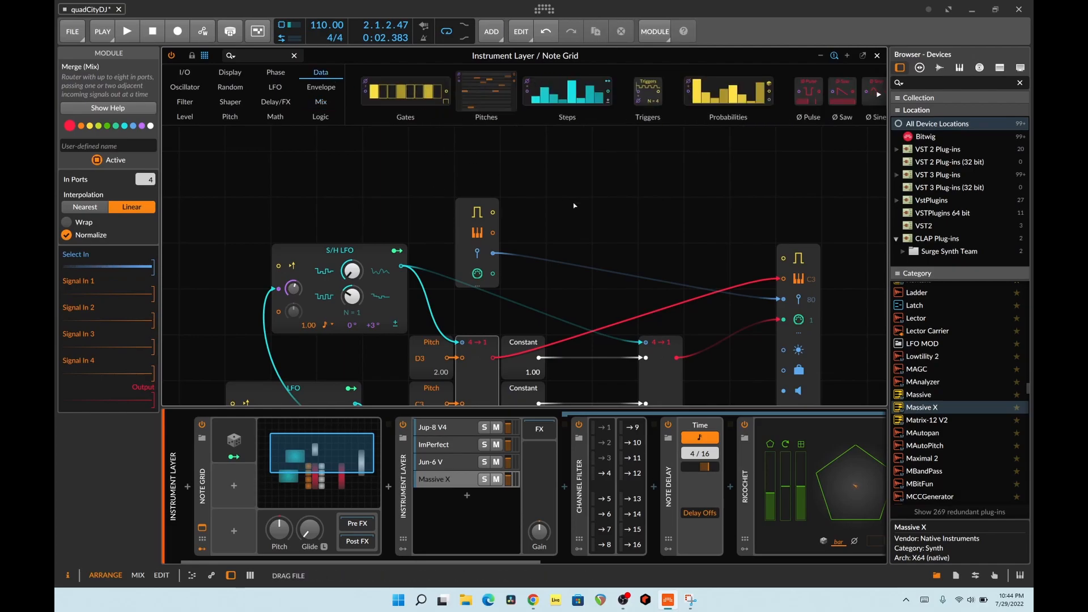
drag(573, 206, 623, 164)
drag(720, 174, 783, 258)
key(space)
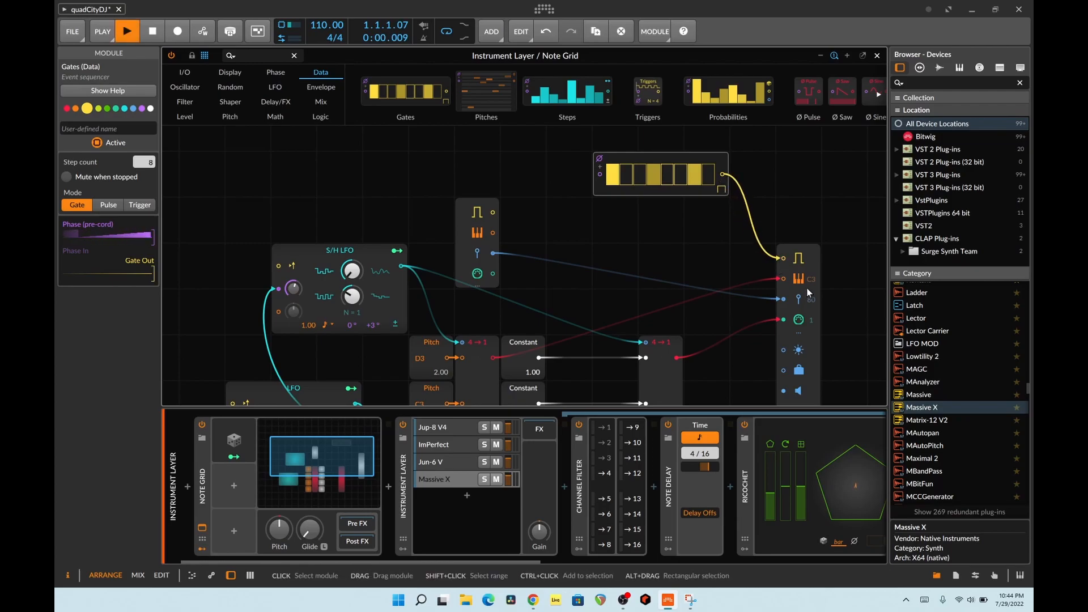
- Set the Note Grid's Voices to Mono
scroll(690, 288, down, 3)
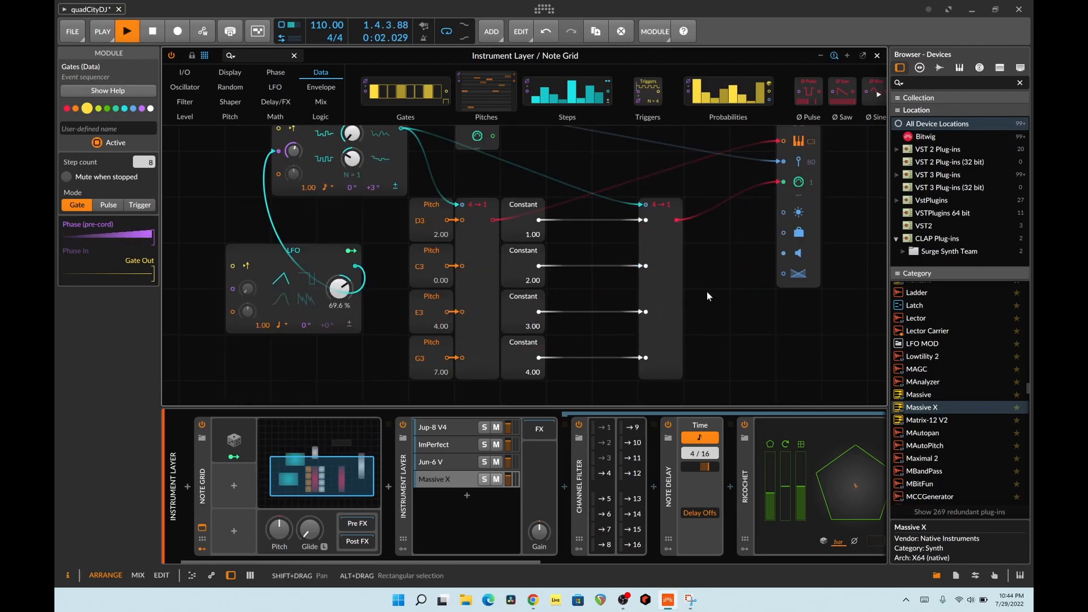
scroll(623, 270, up, 2)
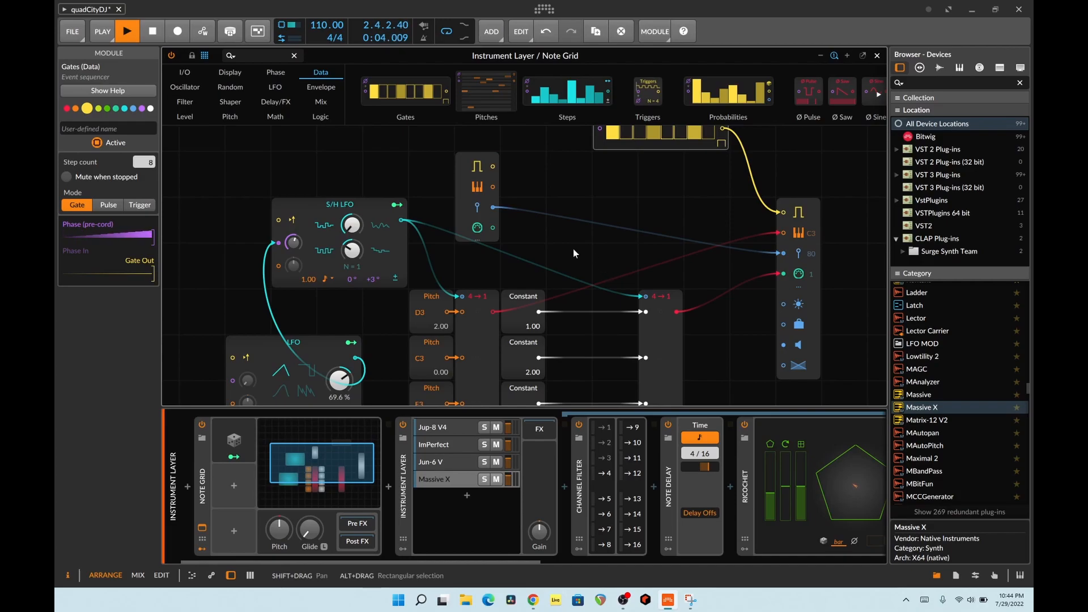
click(294, 173)
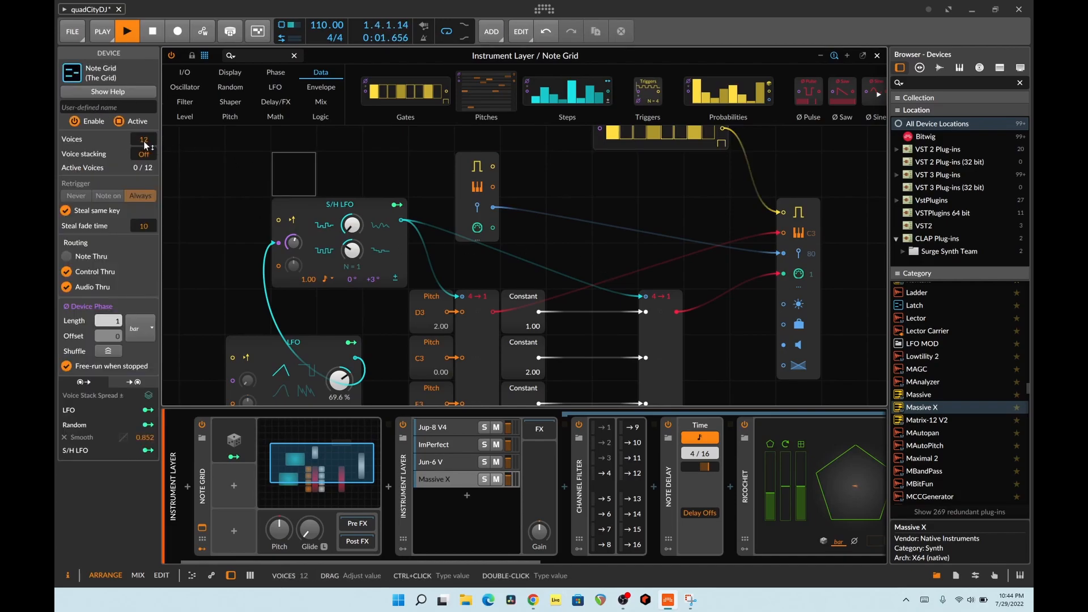
drag(145, 140, 146, 198)
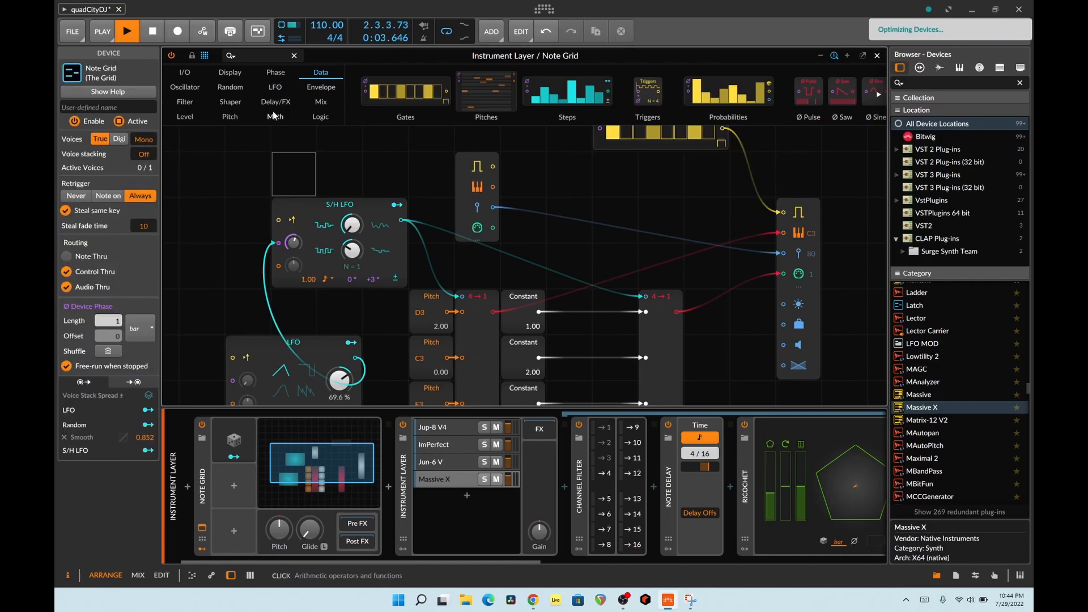
- Move the Gates module one grid cell up and to the left
scroll(496, 171, up, 2)
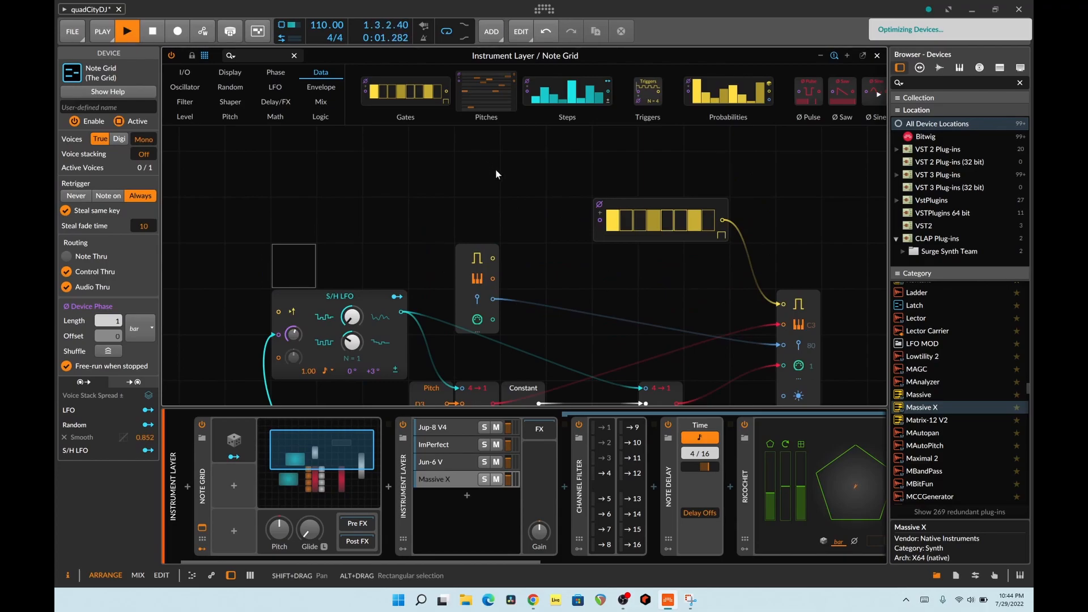
drag(619, 199, 572, 157)
scroll(595, 240, down, 1)
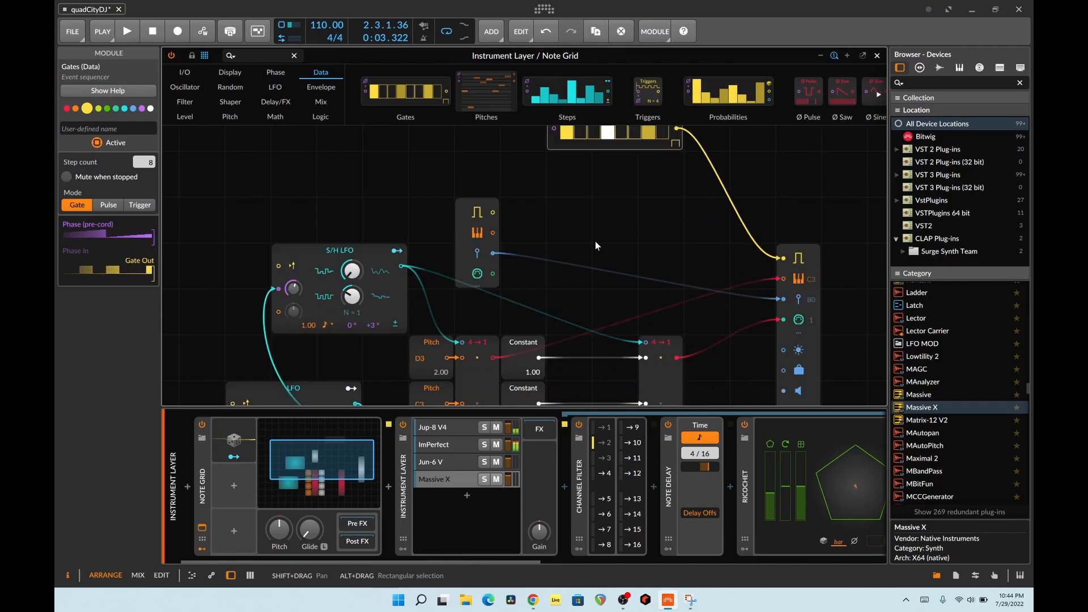
- Duplicate the S/H LFO module in the Note Grid
scroll(595, 240, down, 3)
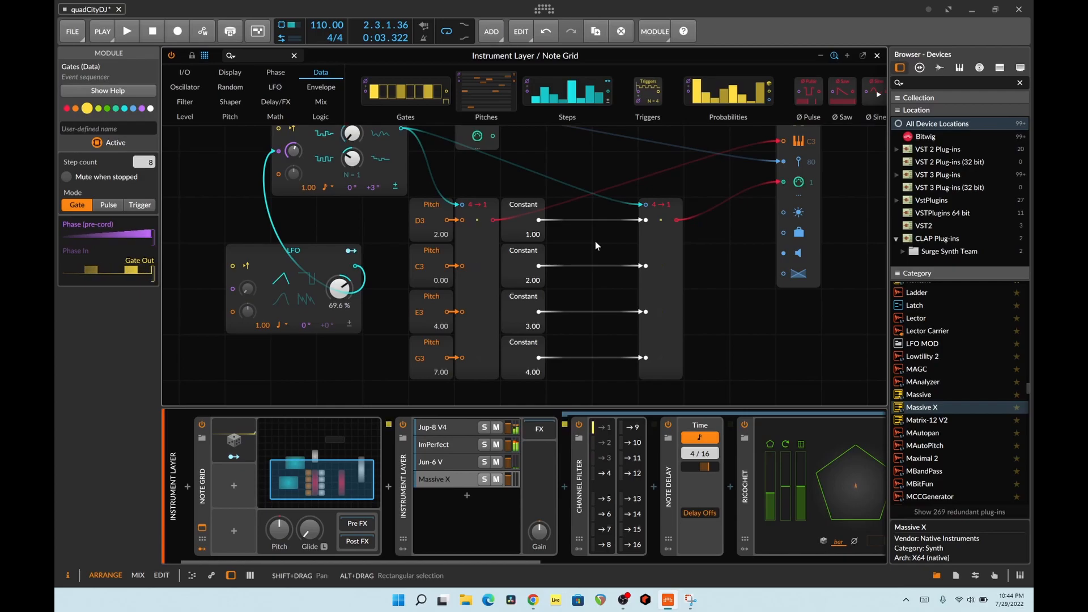
scroll(595, 240, up, 2)
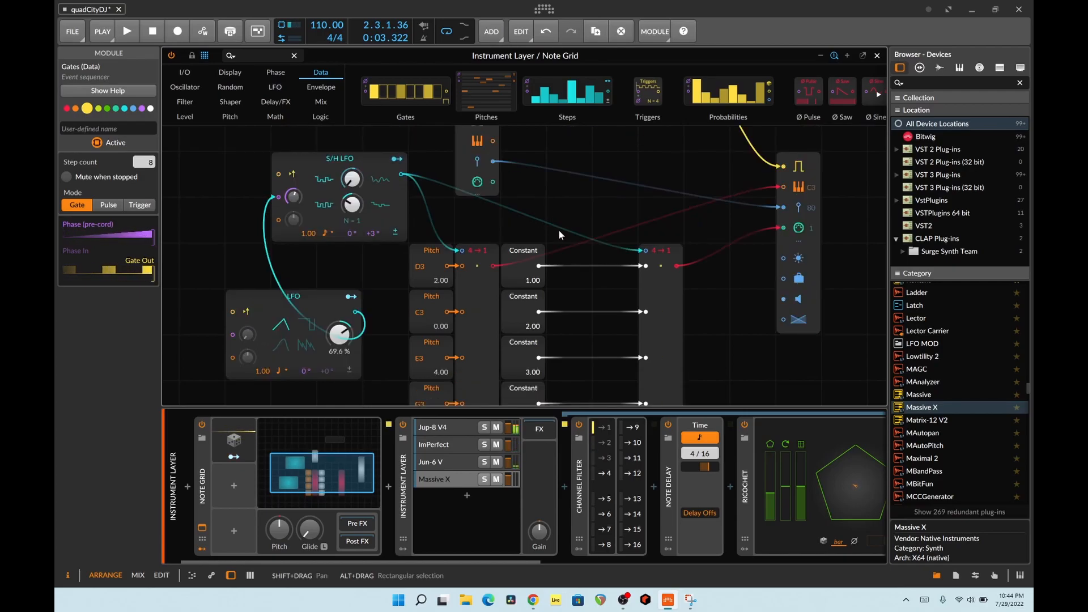
scroll(563, 233, up, 2)
right_click(378, 209)
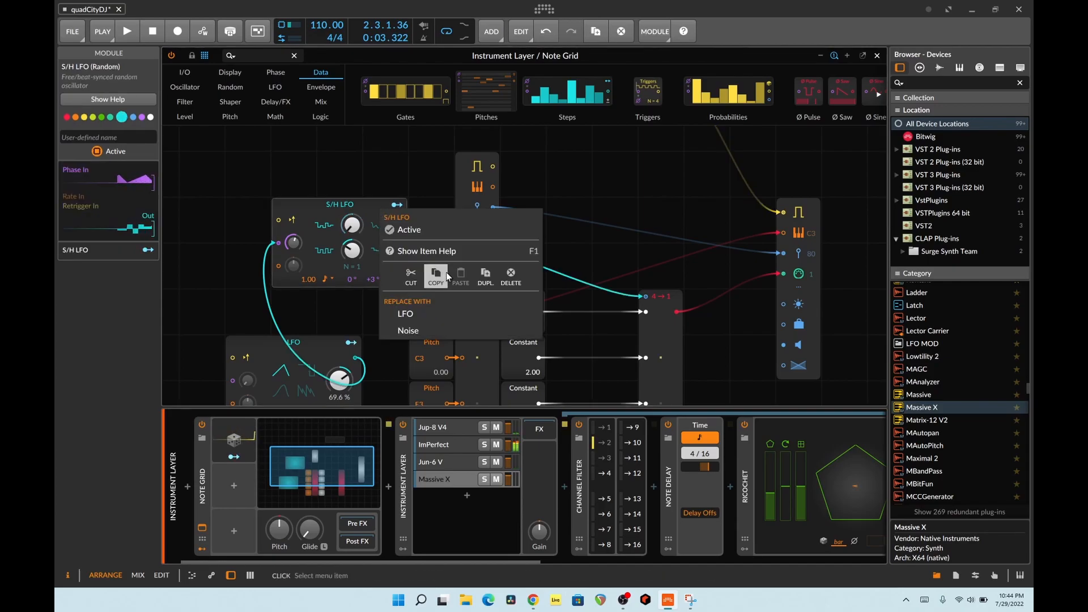
click(485, 276)
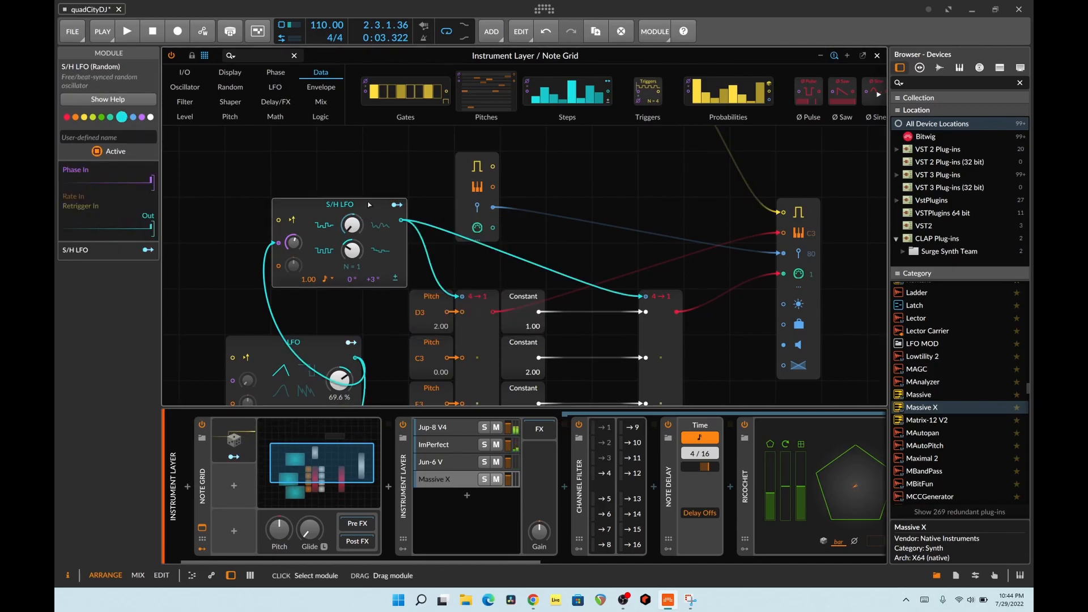
- Replace the pitch Merge's select cable with one from the duplicated S/H LFO, and align that duplicate directly beneath the LFO
scroll(379, 251, down, 3)
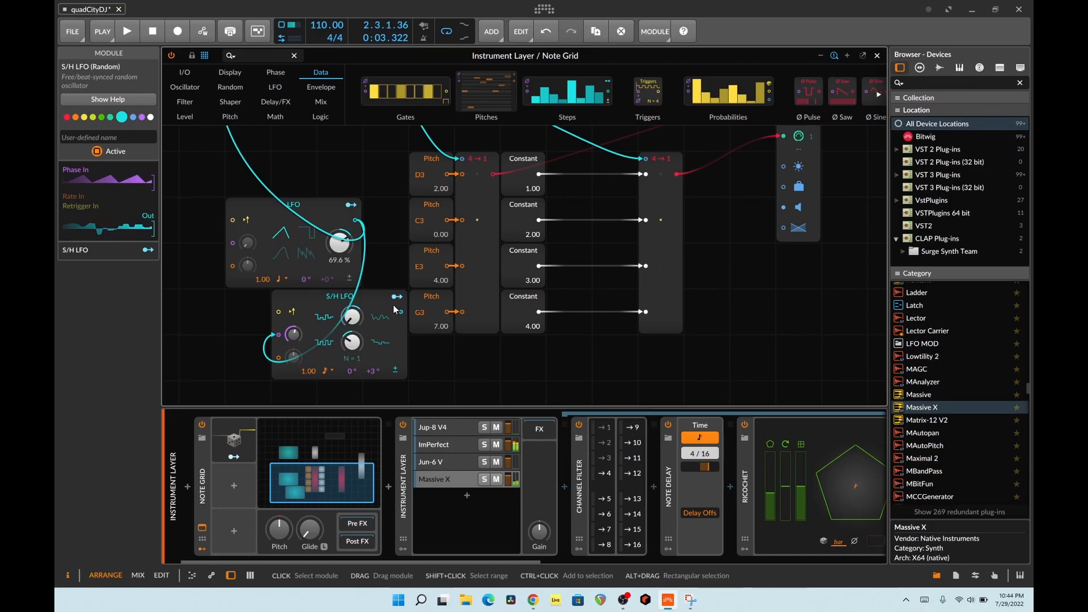
double_click(463, 160)
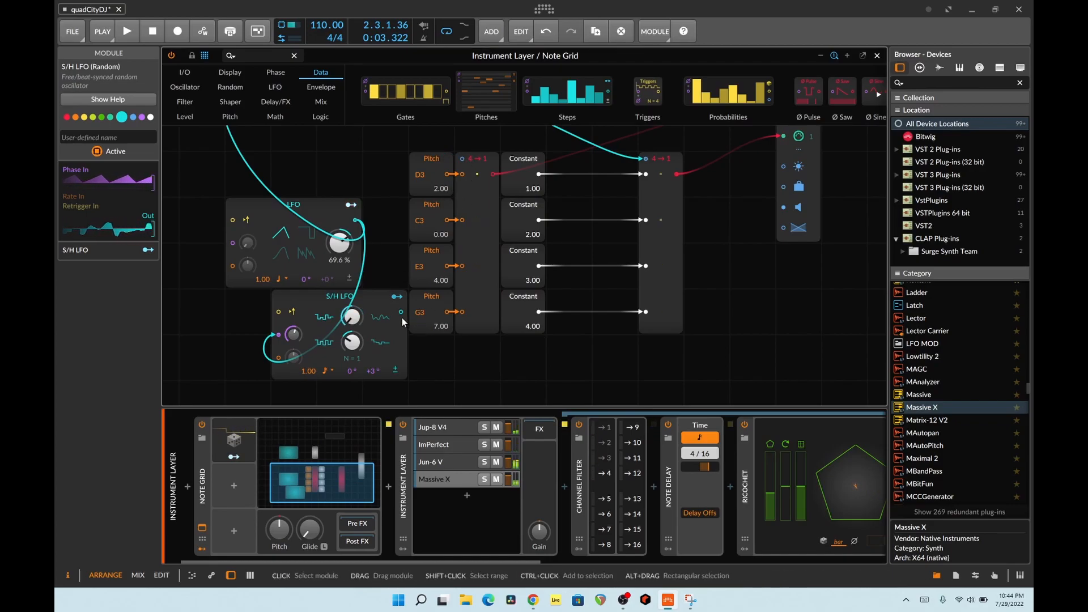
drag(401, 311, 463, 160)
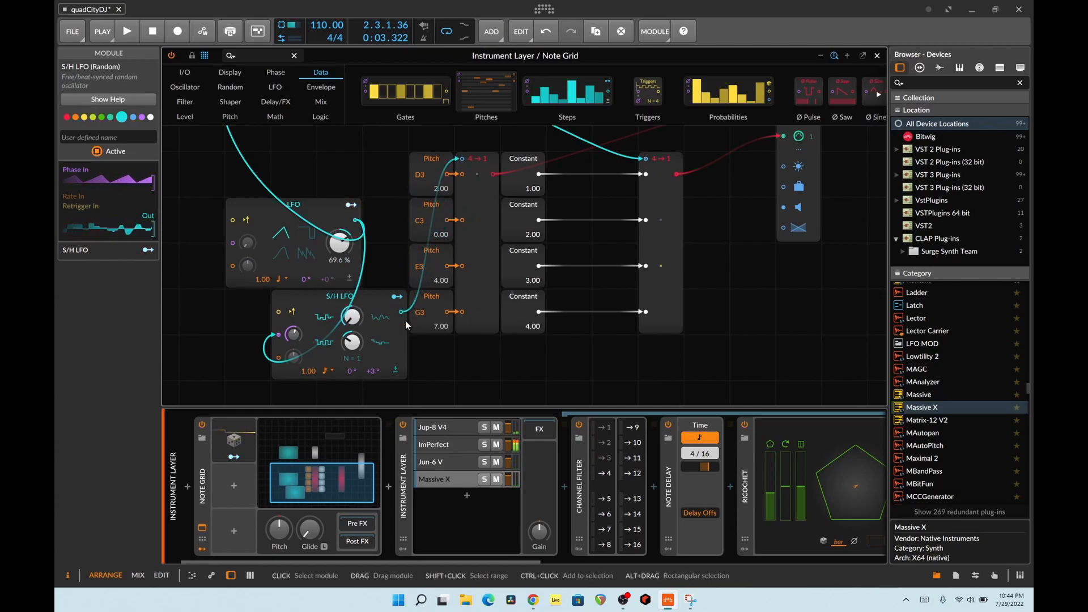
drag(390, 306, 372, 293)
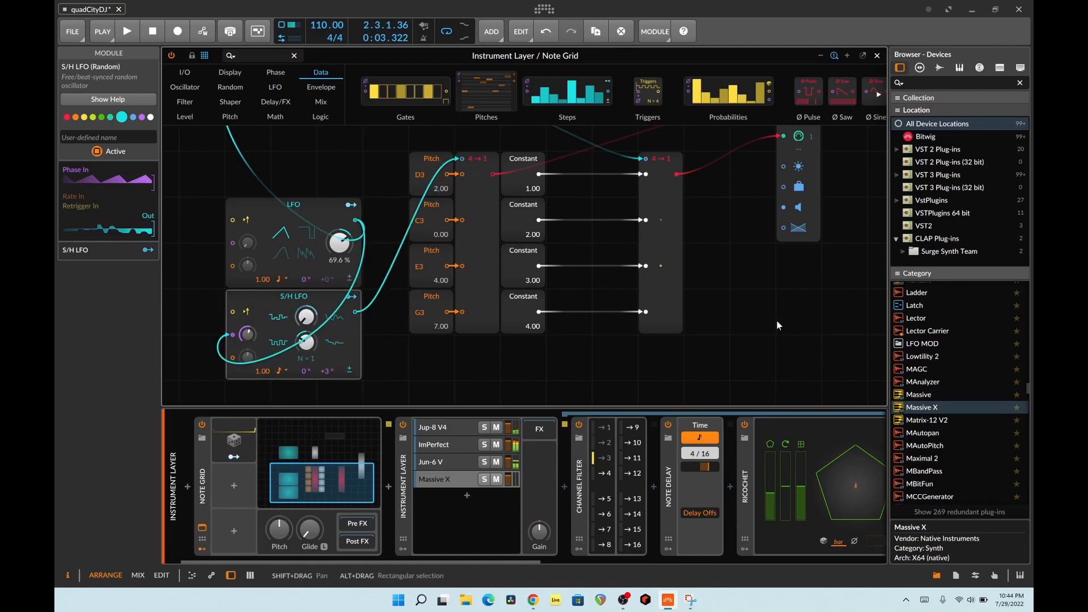
- Play the project while examining the patch's separate S/H LFO routings for pitch and channel
scroll(776, 322, up, 3)
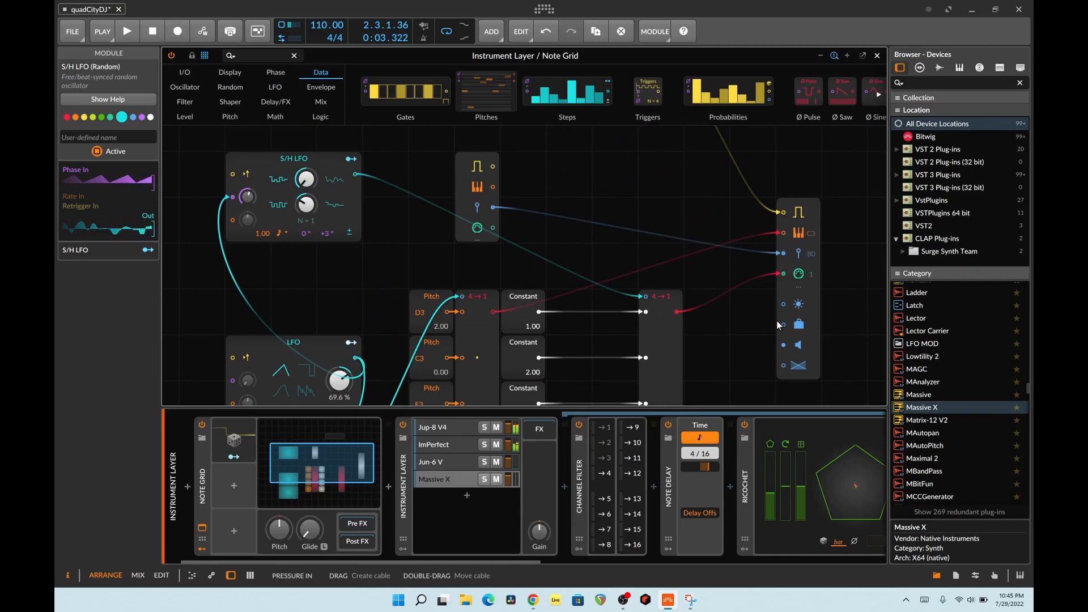
scroll(778, 323, down, 3)
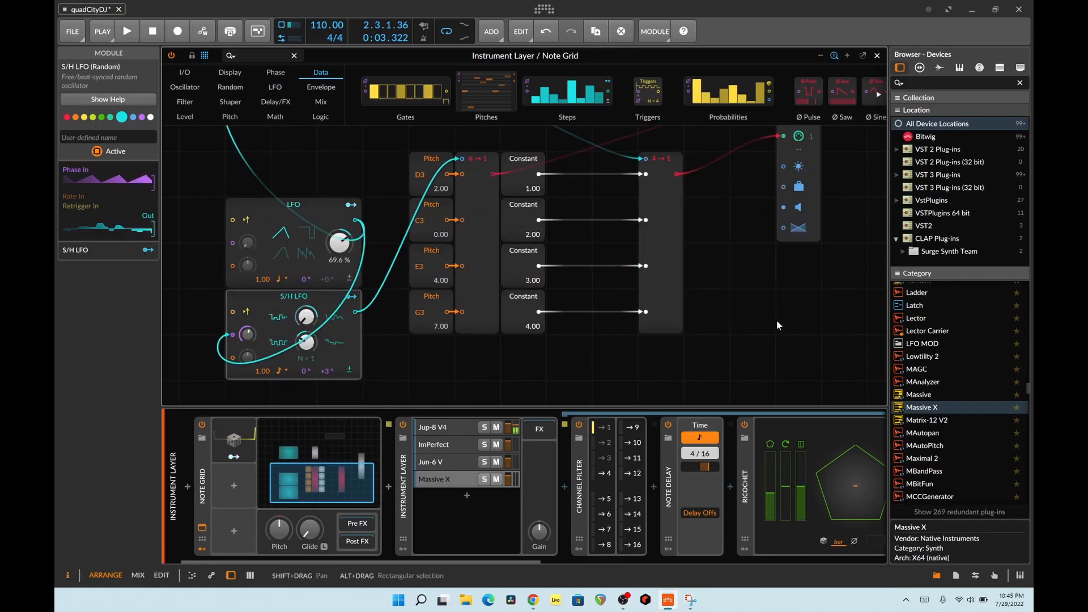
key(space)
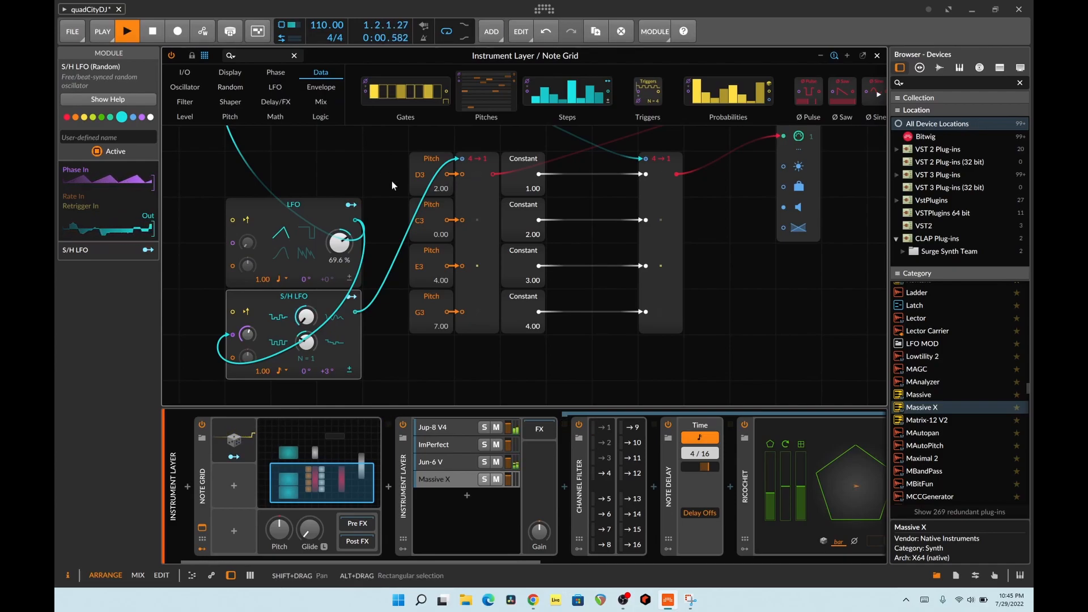
scroll(392, 185, up, 3)
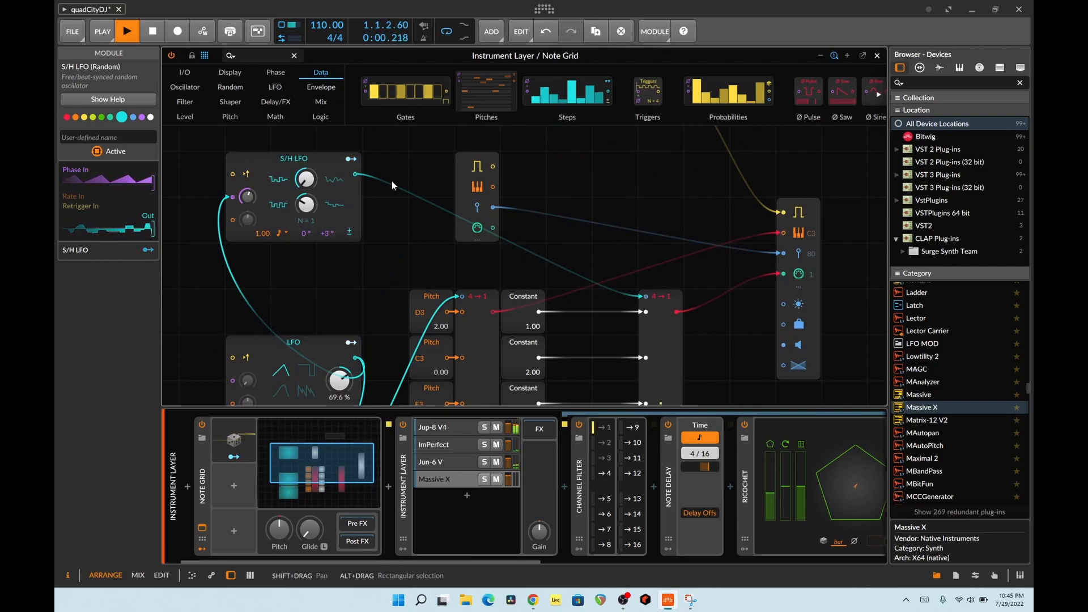
scroll(392, 181, down, 2)
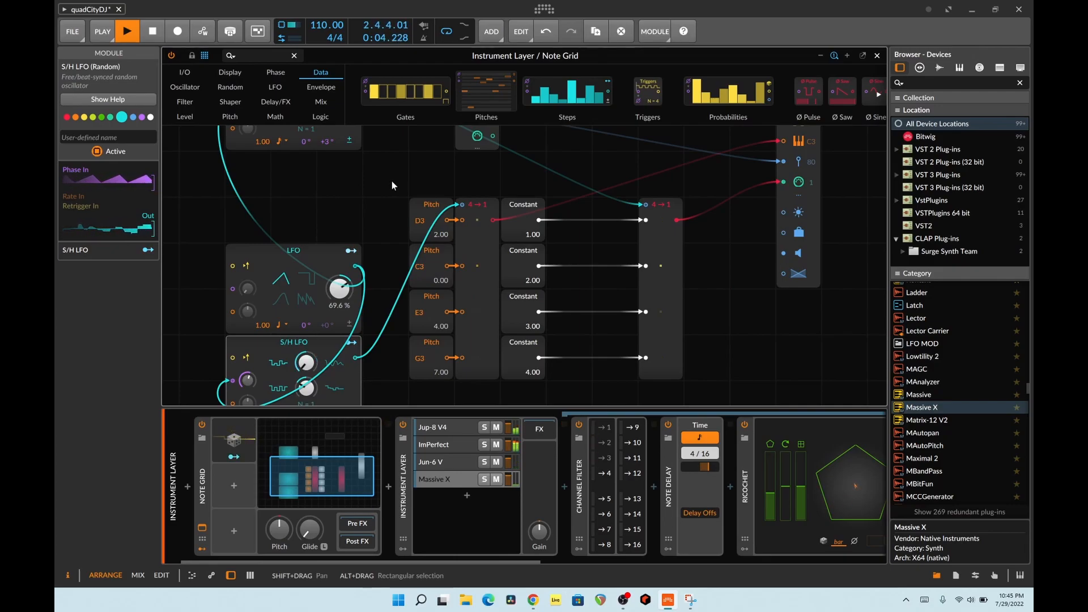
- Move the four Constant modules directly beside the channel Merge's inputs, deselect them, and stop playback
drag(511, 223, 604, 223)
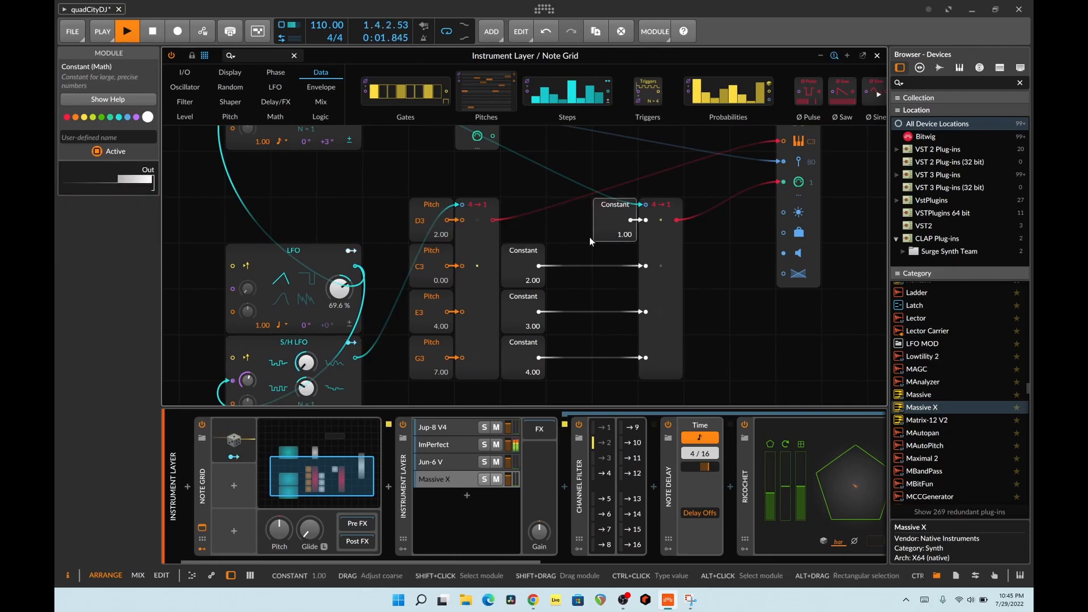
drag(521, 259, 594, 266)
drag(522, 306, 615, 306)
drag(525, 358, 617, 359)
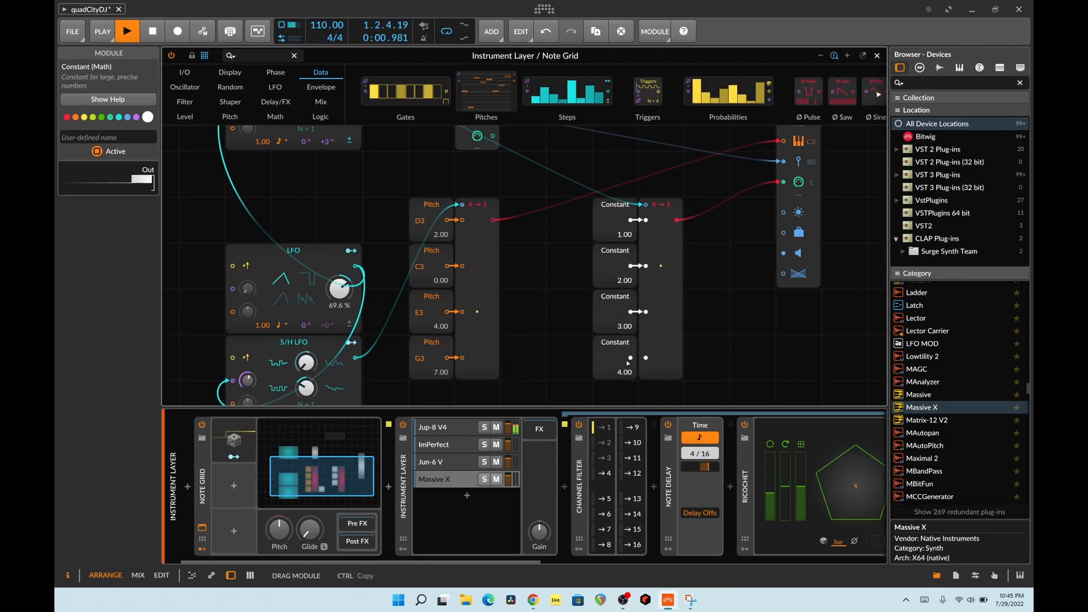
click(563, 312)
key(space)
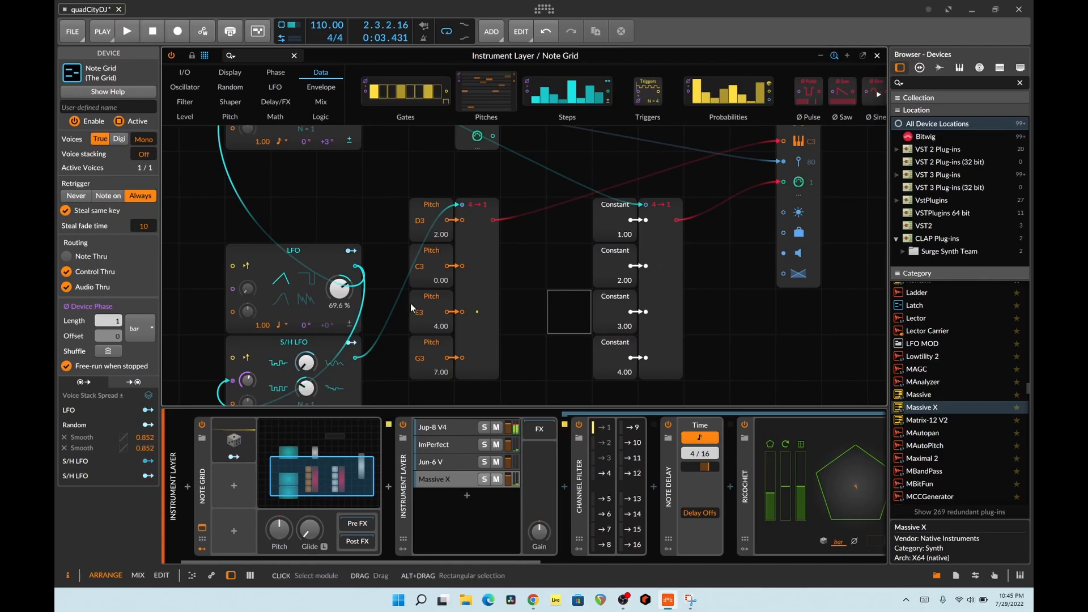
- Enable muting when stopped on the Gates module that feeds the note output
scroll(454, 277, up, 5)
click(545, 128)
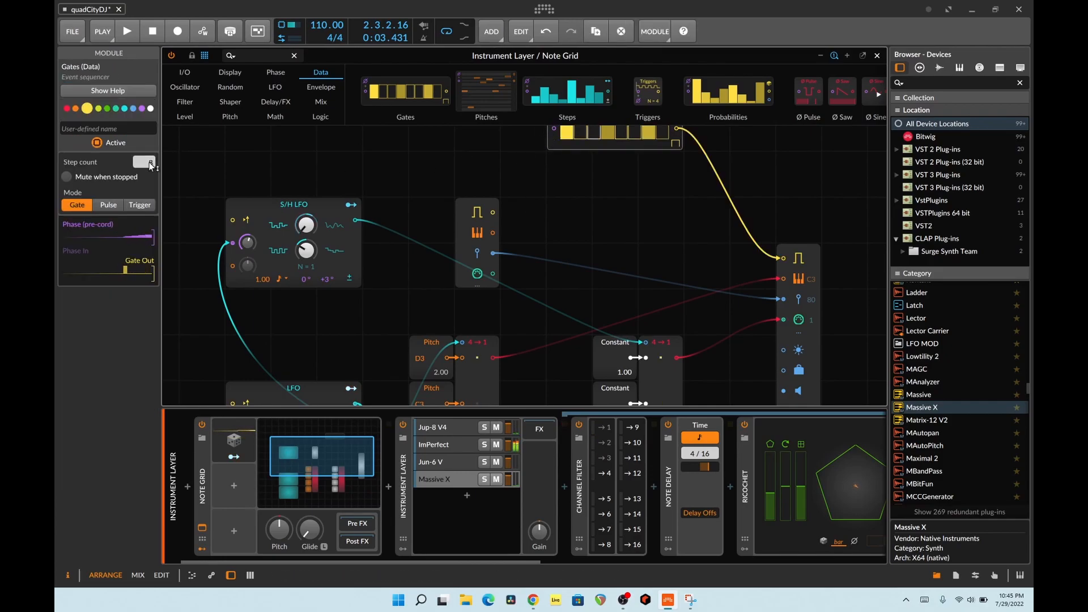
click(66, 176)
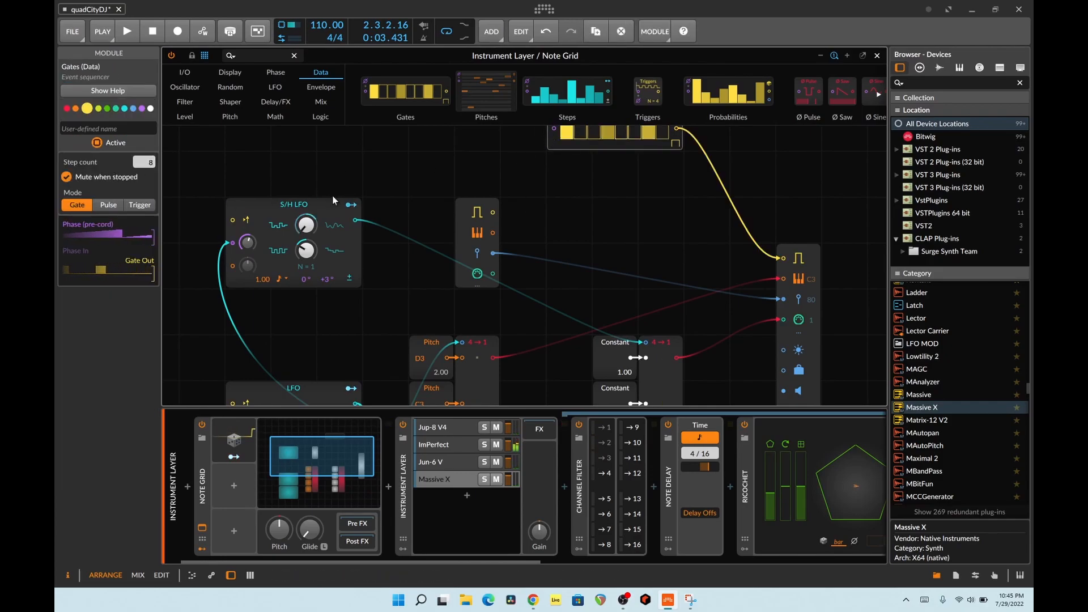
scroll(378, 211, down, 3)
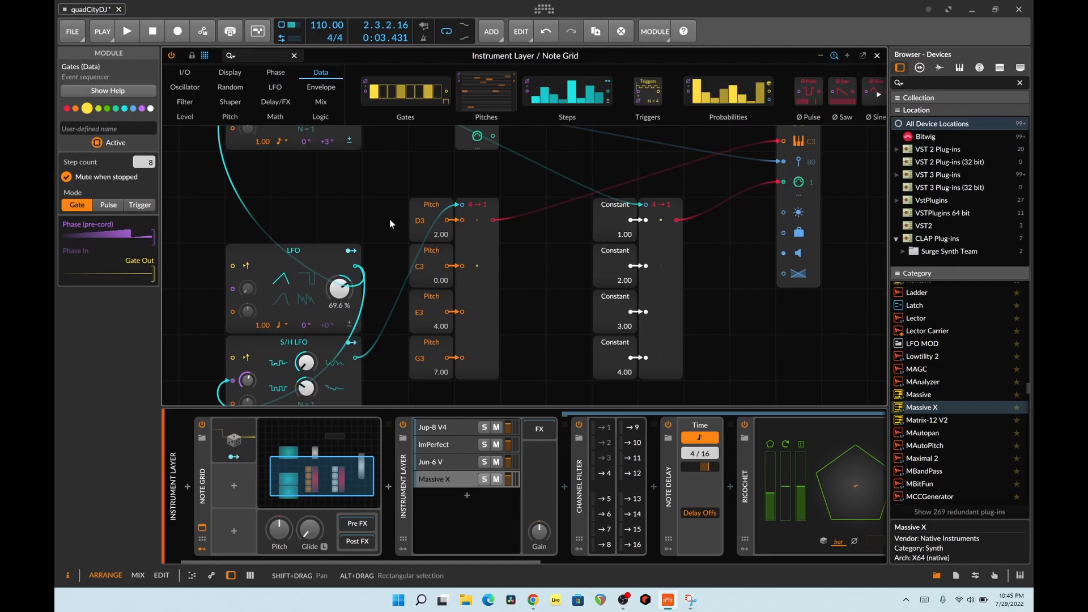
scroll(390, 219, up, 5)
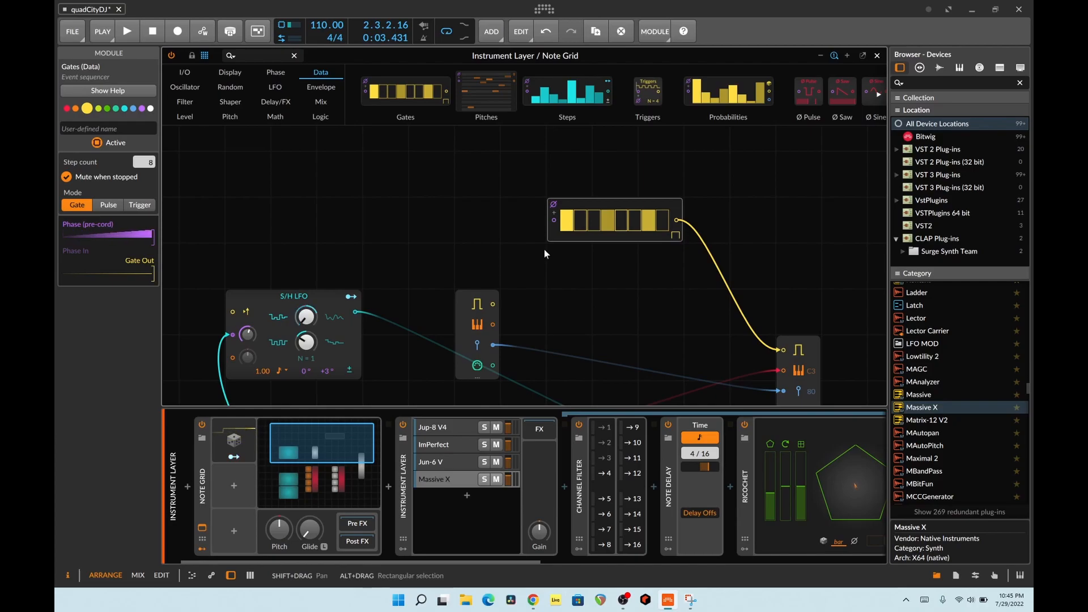
scroll(703, 289, down, 5)
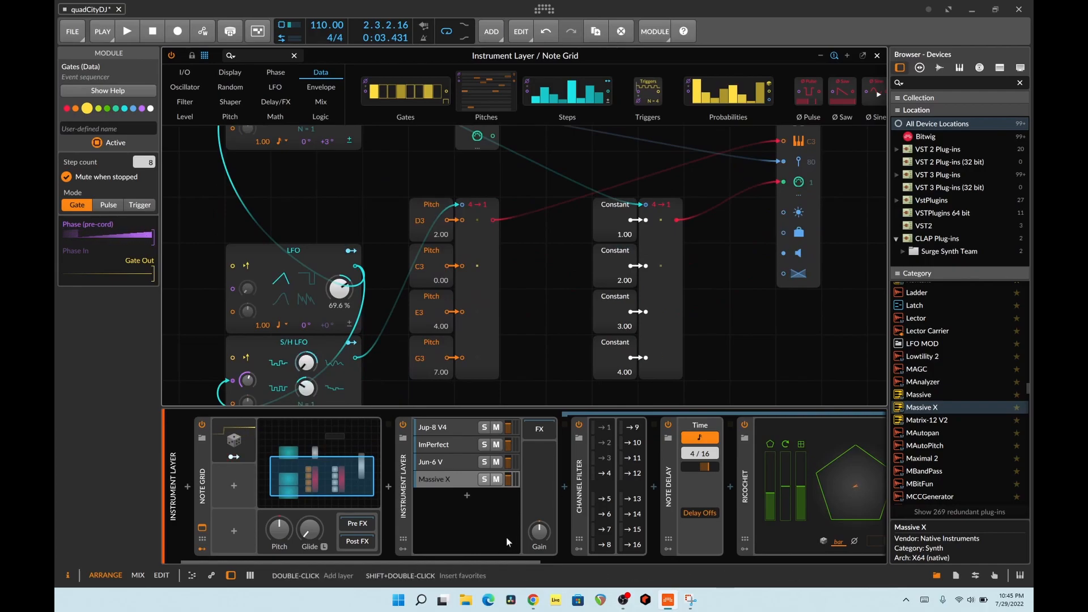
drag(477, 560, 460, 533)
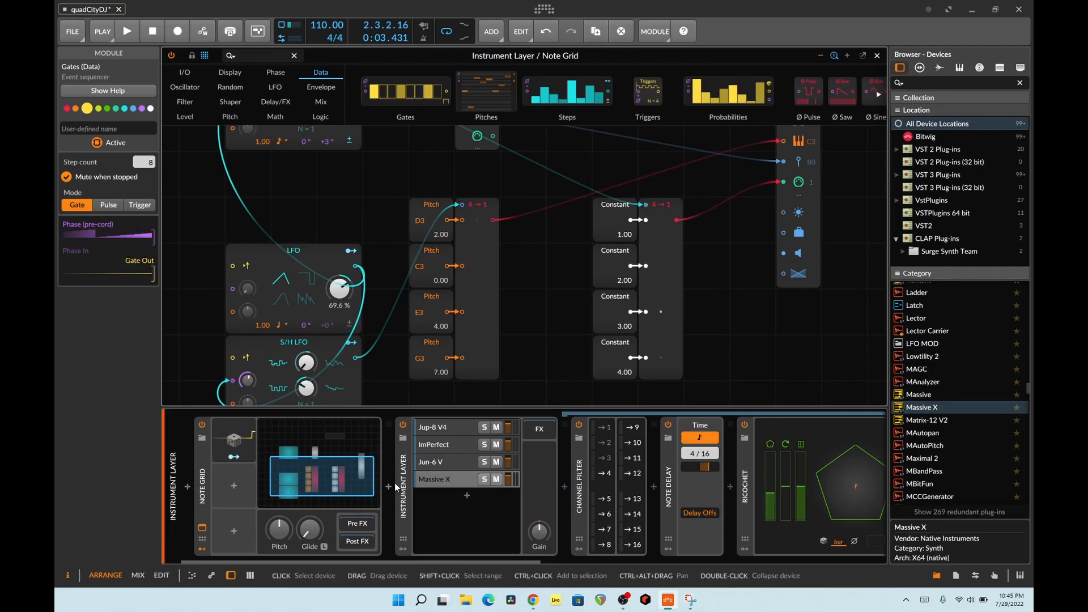
- Select the nested Instrument Layer device holding the four synths and close the Note Grid editor to return to the arrangement
click(407, 467)
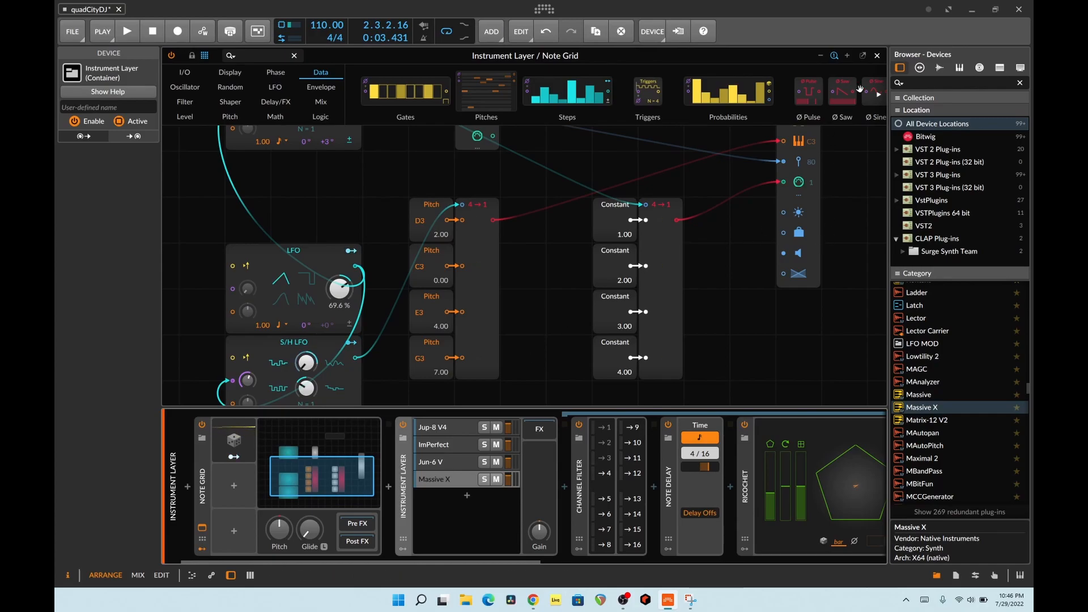
click(877, 55)
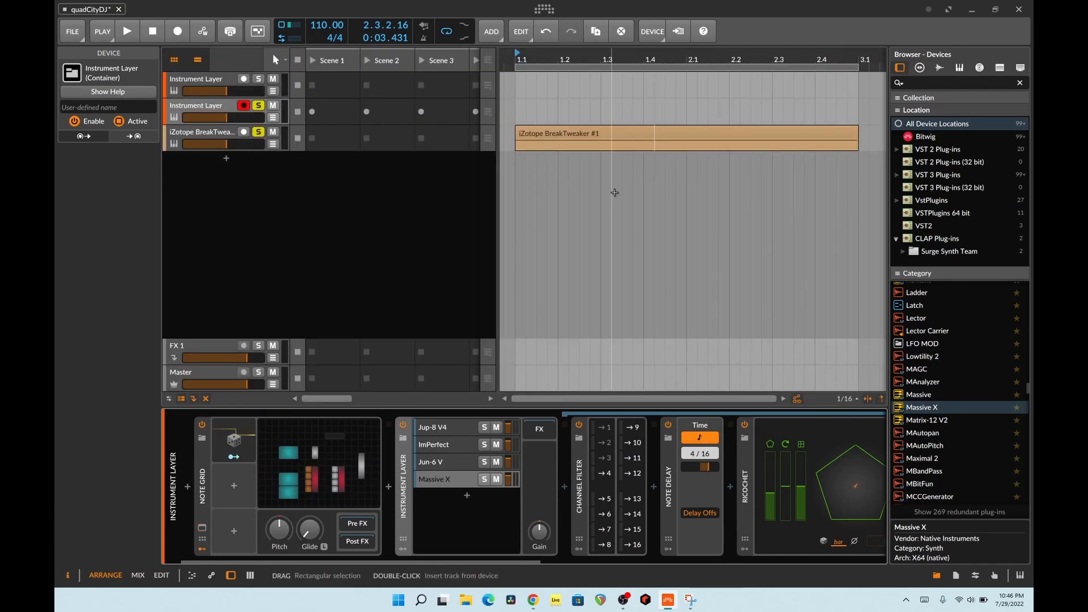